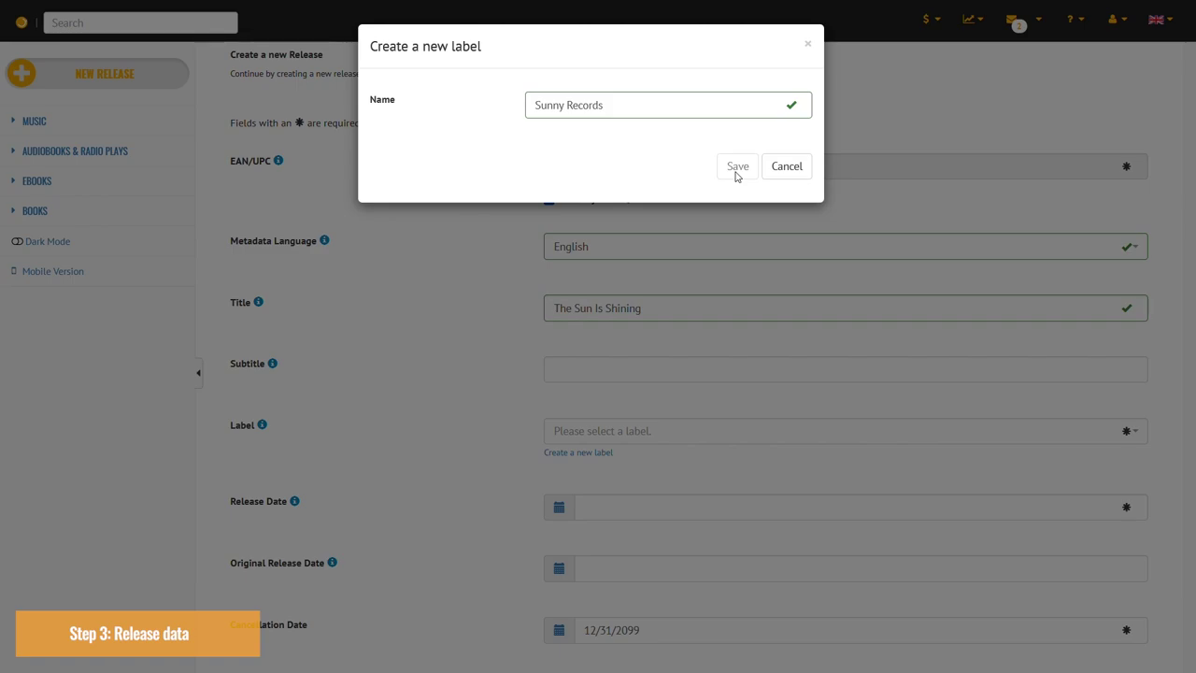
Save the new label Sunny Records and set the release date to 09/17/2021
{"action": "left_click", "coordinate": [735, 168]}
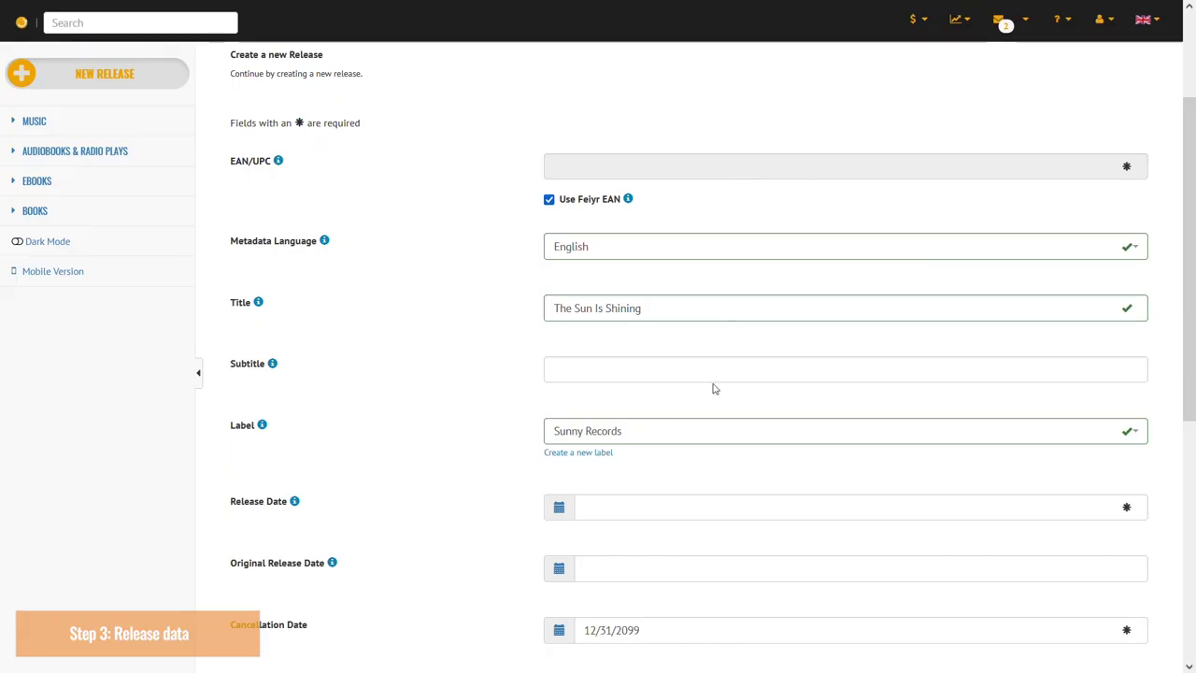
{"action": "scroll", "coordinate": [713, 387], "scroll_direction": "down", "scroll_amount": 3}
{"action": "left_click", "coordinate": [558, 260]}
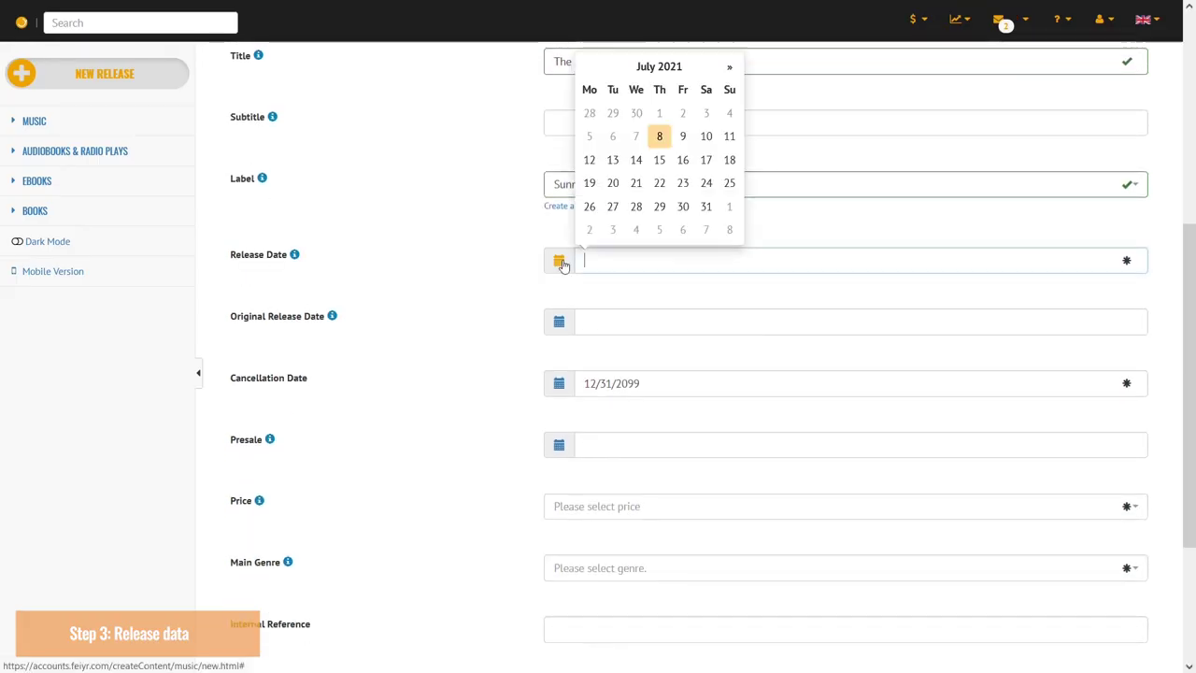
{"action": "left_click", "coordinate": [729, 67]}
{"action": "left_click", "coordinate": [728, 68]}
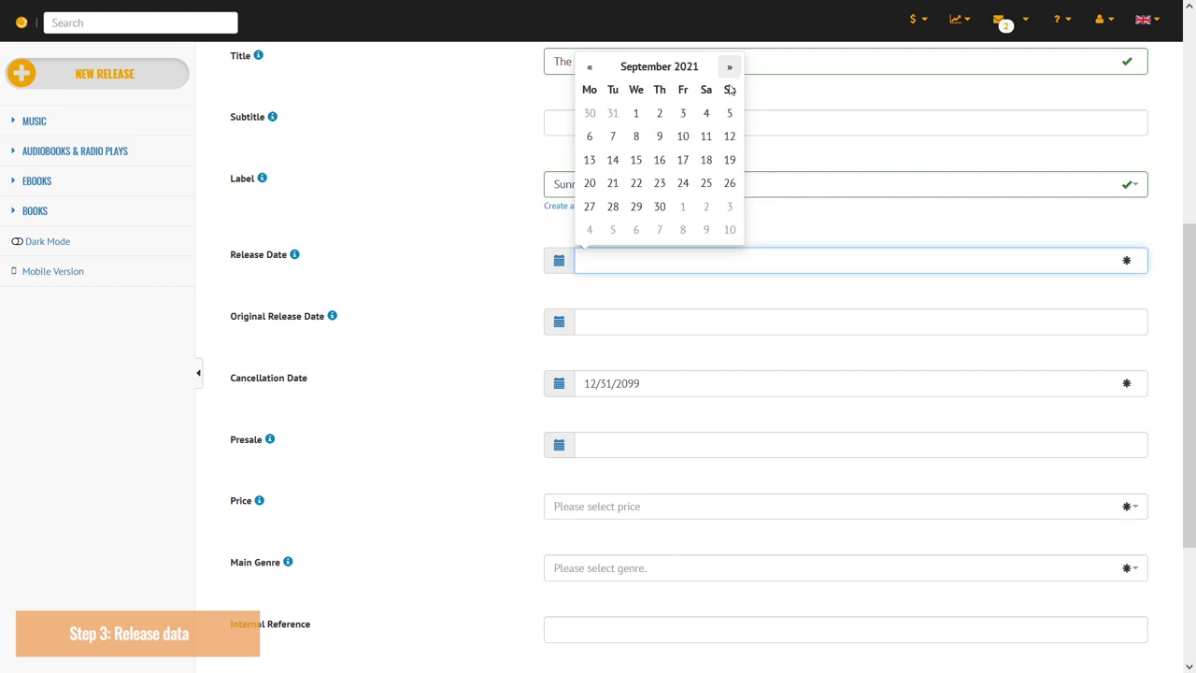
{"action": "left_click", "coordinate": [682, 160]}
Set the release's price to €1.29 - €1.99 and its main genre to Deep House
{"action": "scroll", "coordinate": [676, 166], "scroll_direction": "down", "scroll_amount": 1}
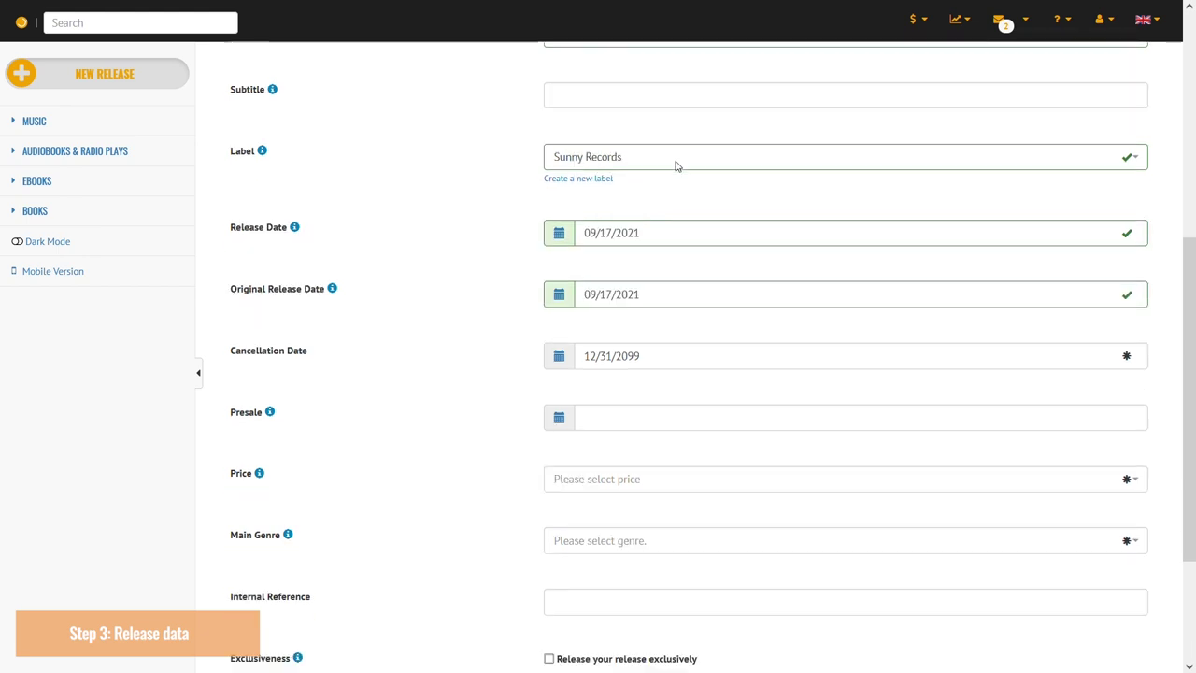
{"action": "scroll", "coordinate": [676, 165], "scroll_direction": "down", "scroll_amount": 2}
{"action": "left_click", "coordinate": [619, 342]}
{"action": "left_click", "coordinate": [614, 367]}
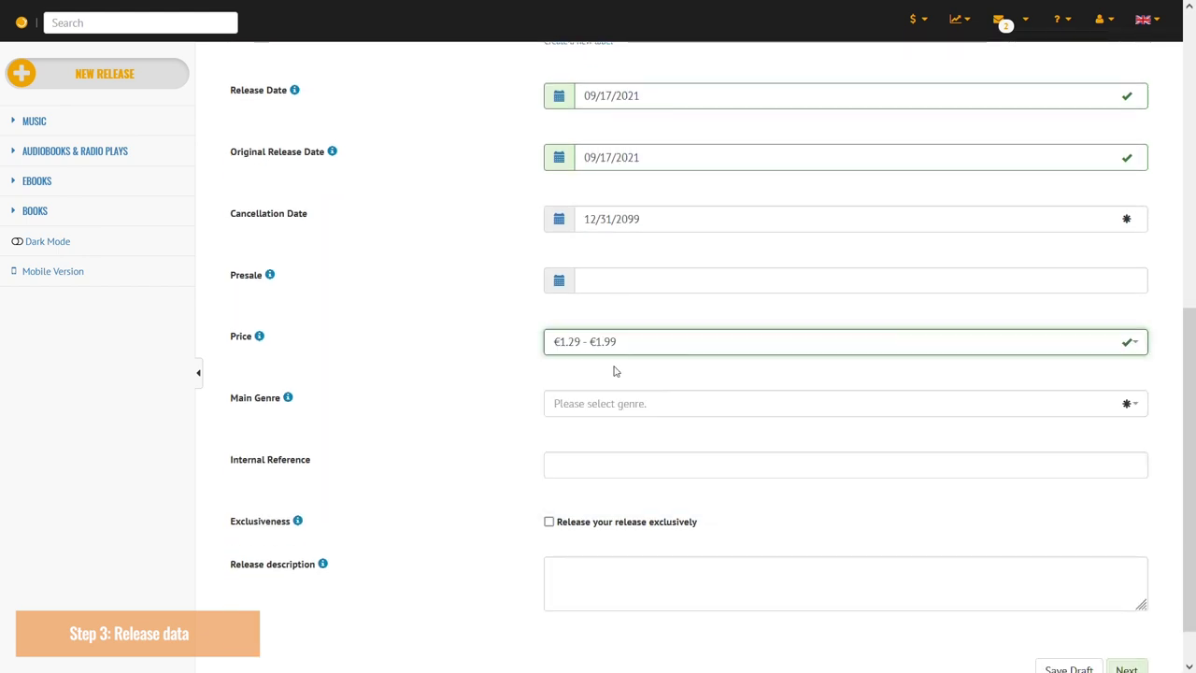
{"action": "scroll", "coordinate": [618, 373], "scroll_direction": "down", "scroll_amount": 1}
{"action": "left_click", "coordinate": [622, 352]}
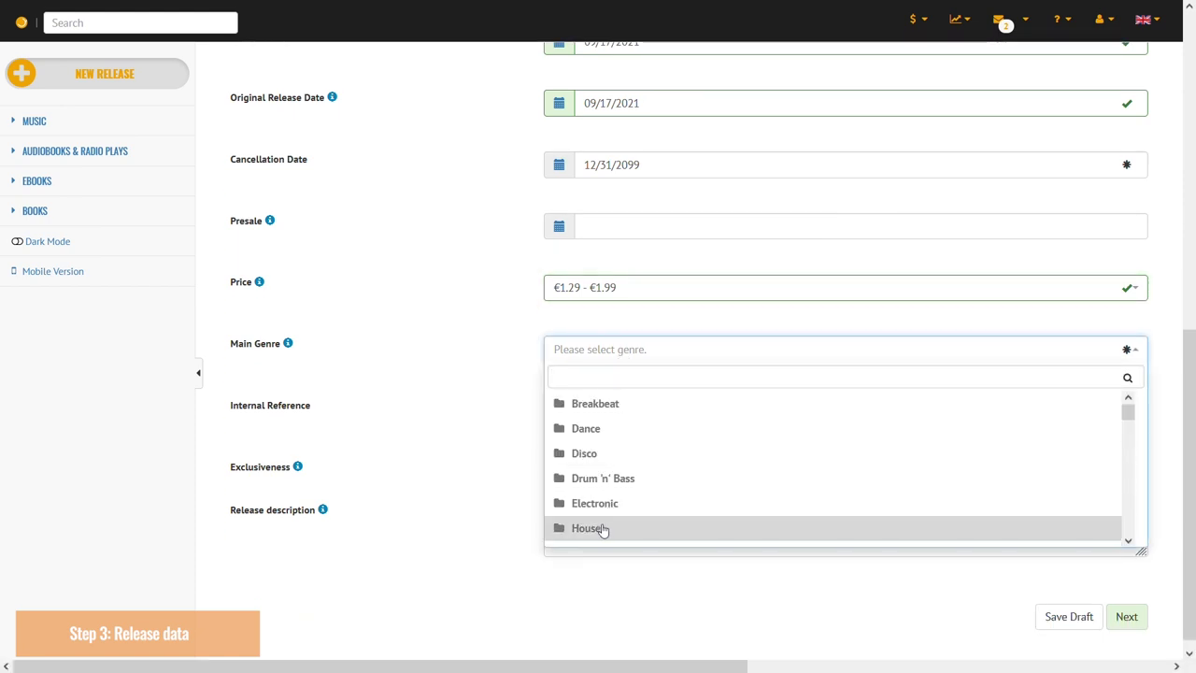
{"action": "scroll", "coordinate": [592, 531], "scroll_direction": "down", "scroll_amount": 3}
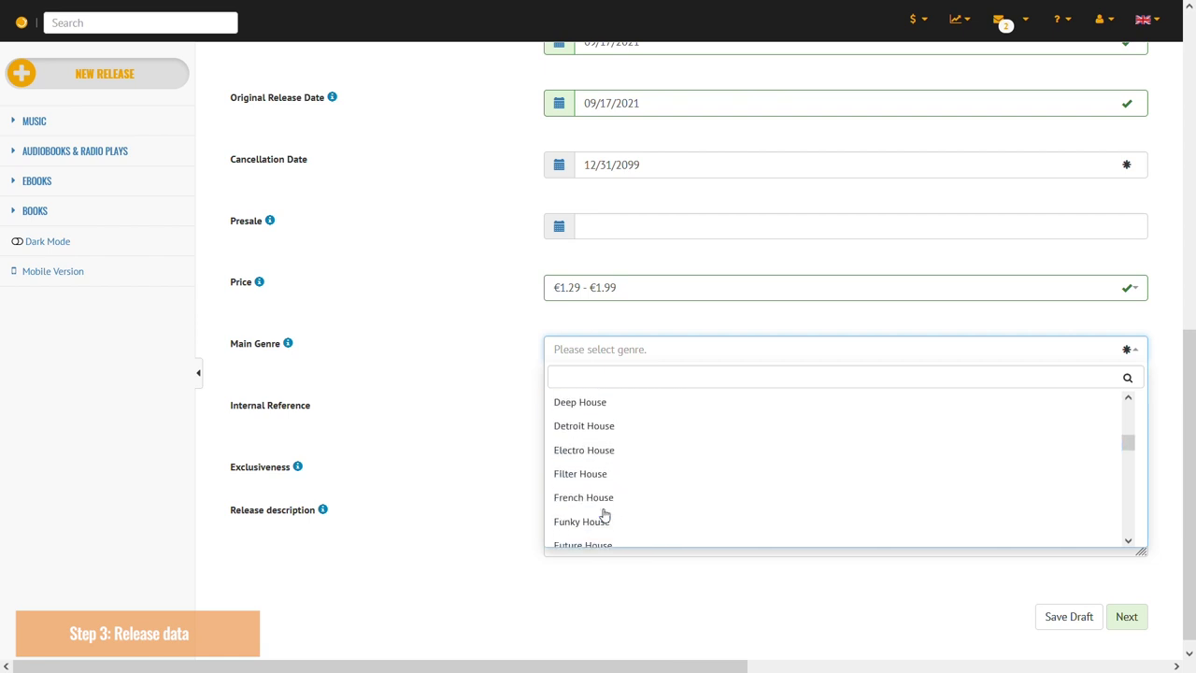
{"action": "left_click", "coordinate": [615, 404]}
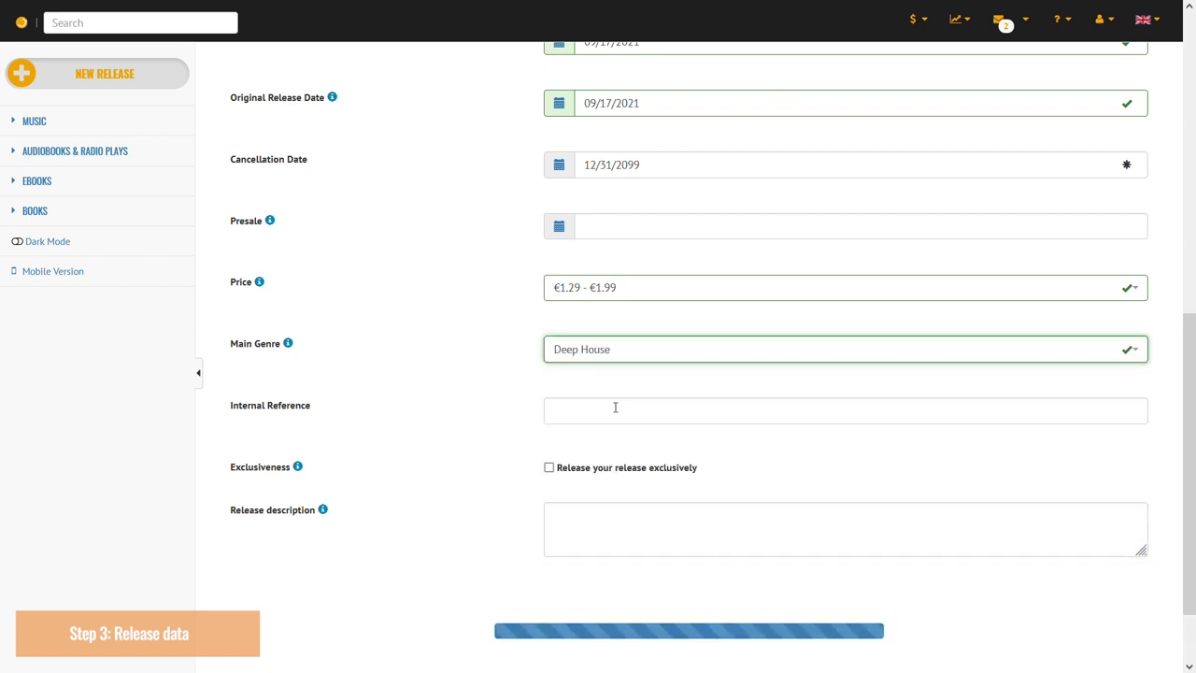
Create a new artist named Sunny Boy as the release's performer, leaving the artist IDs empty
{"action": "scroll", "coordinate": [560, 403], "scroll_direction": "down", "scroll_amount": 1}
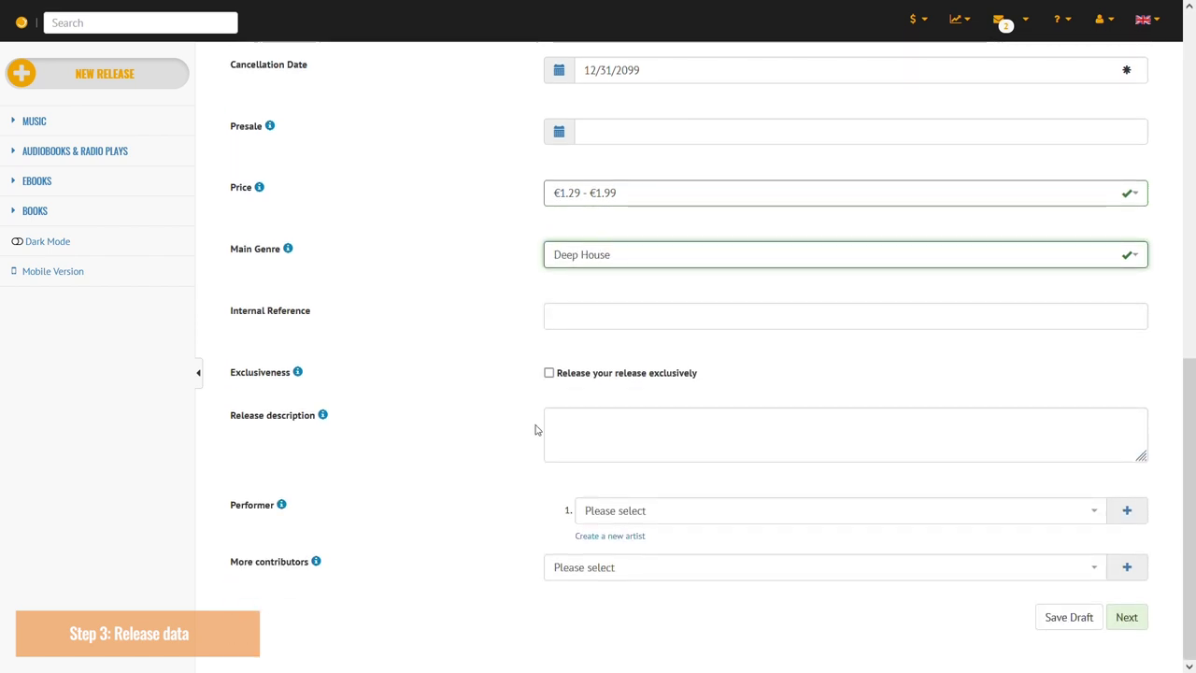
{"action": "left_click", "coordinate": [615, 537]}
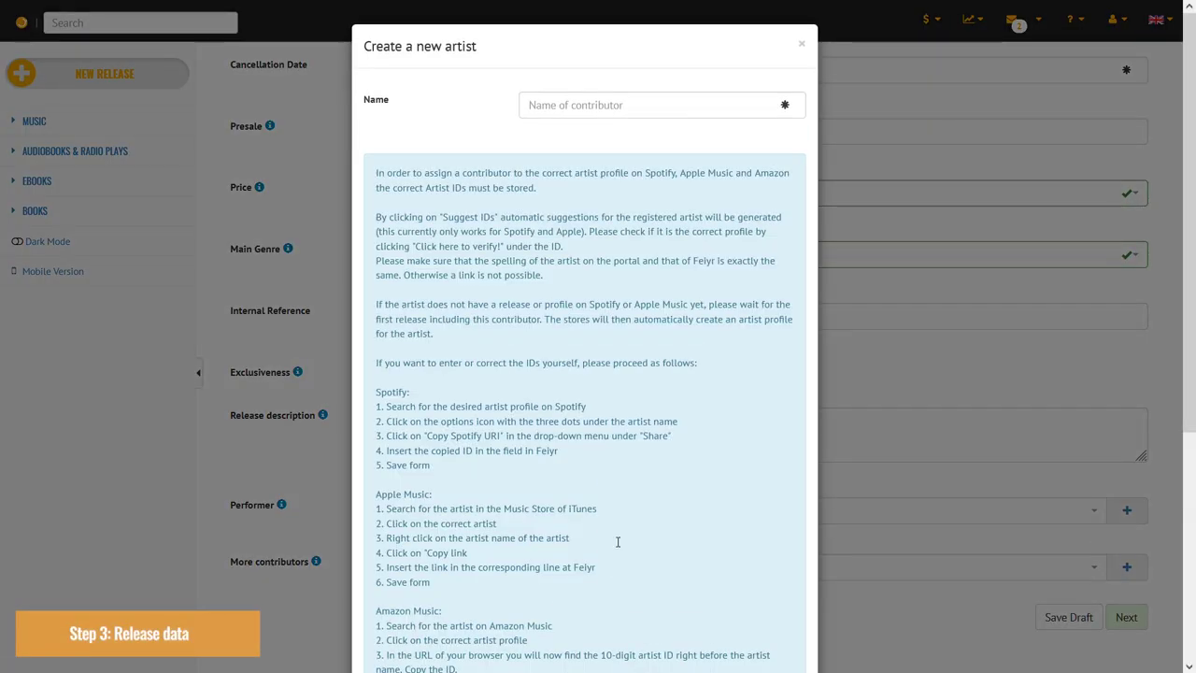
{"action": "left_click", "coordinate": [643, 107]}
{"action": "type", "text": "Sunny Boy"}
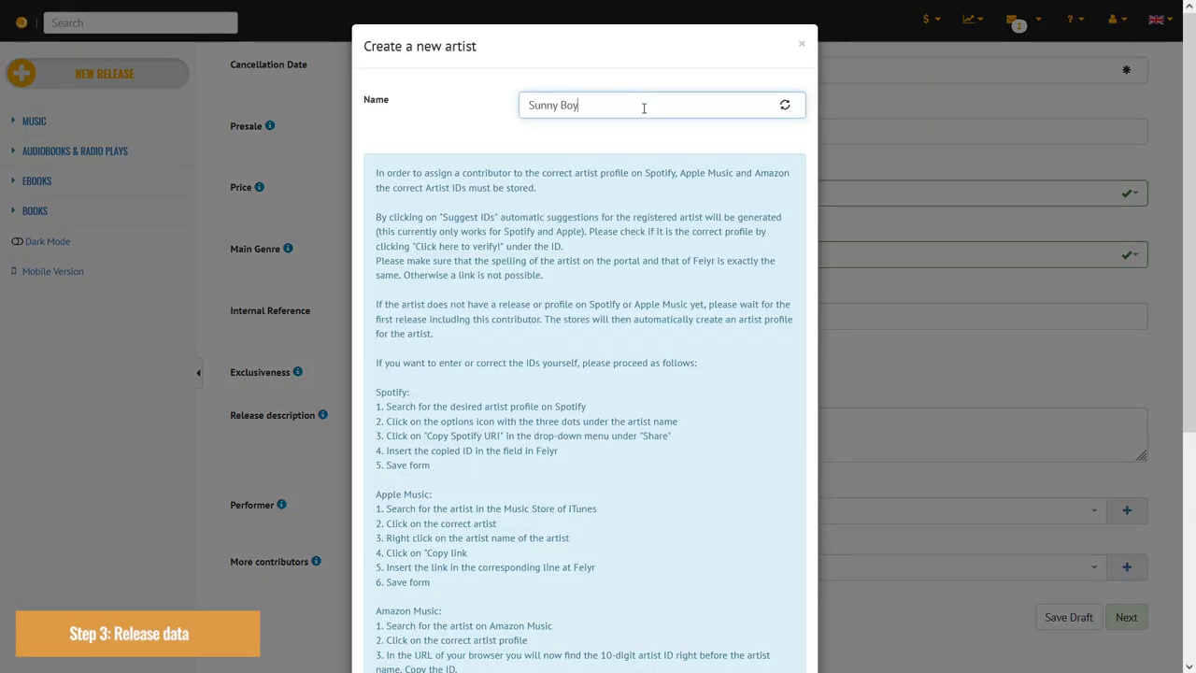
{"action": "scroll", "coordinate": [739, 566], "scroll_direction": "down", "scroll_amount": 5}
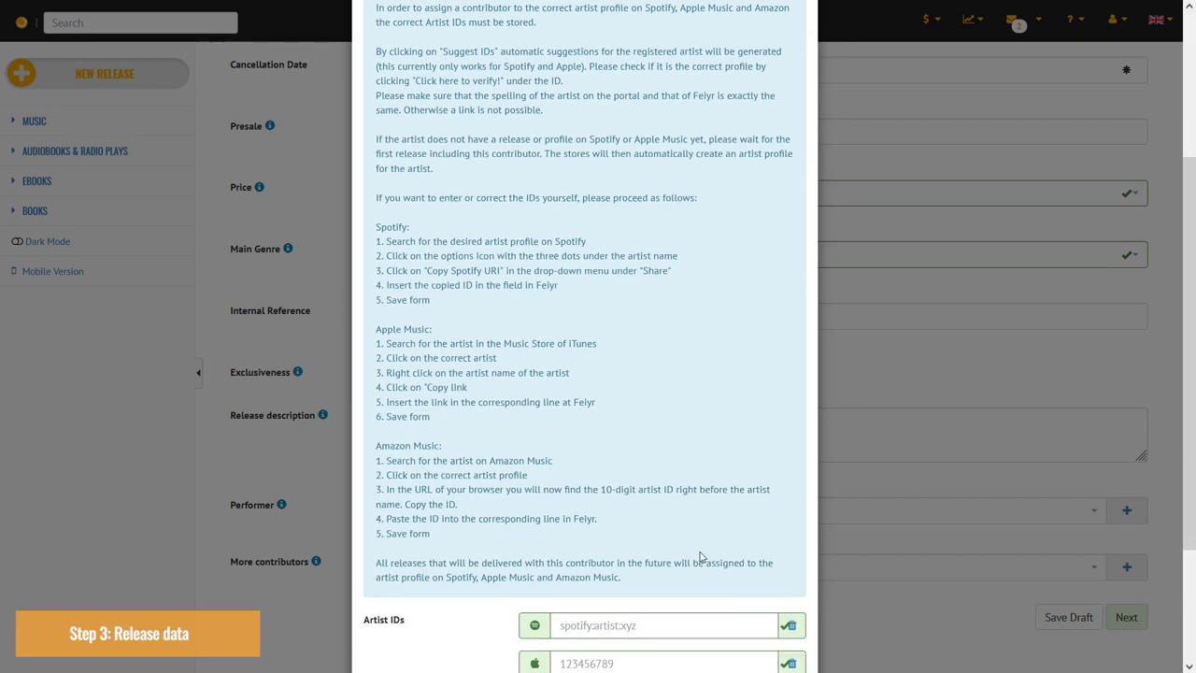
{"action": "left_click", "coordinate": [724, 615]}
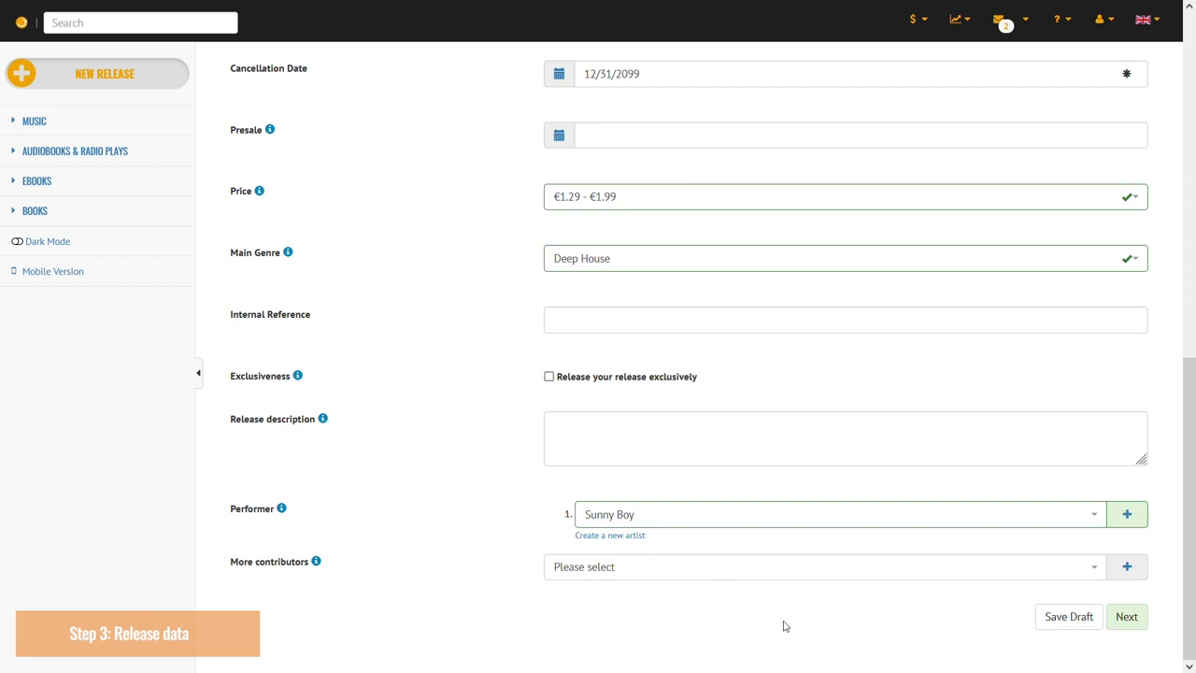
Continue to the track upload stage and upload the audio file Rain.wav from the computer
{"action": "left_click", "coordinate": [1127, 617]}
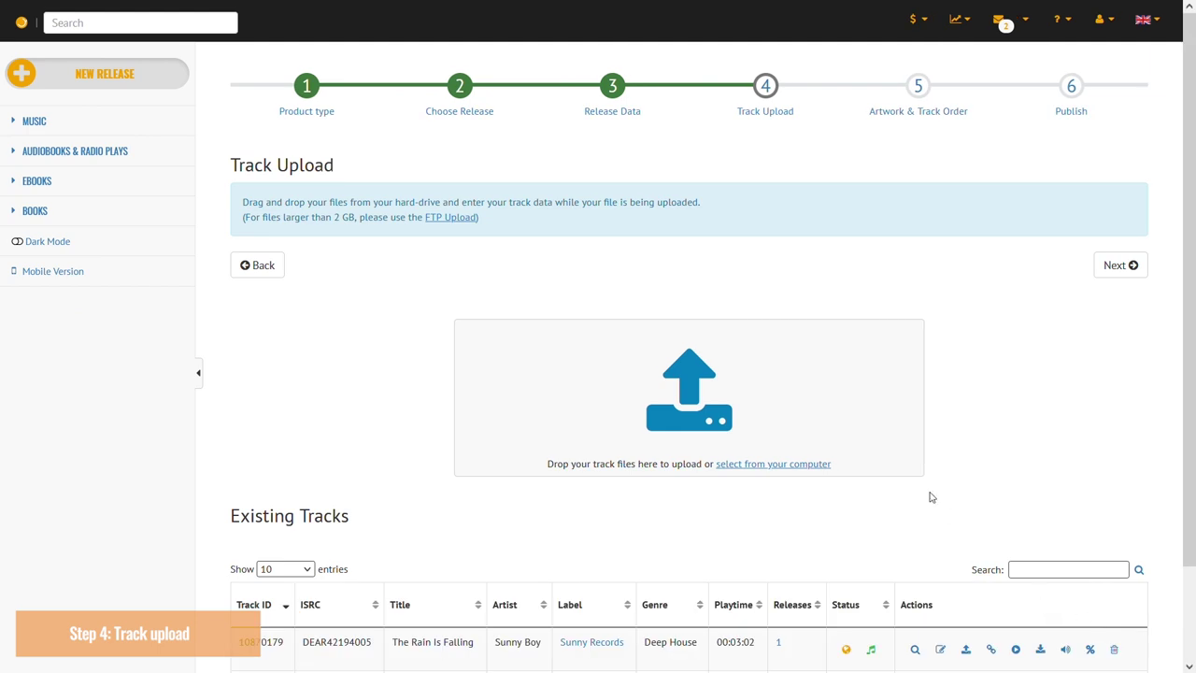
{"action": "scroll", "coordinate": [930, 497], "scroll_direction": "down", "scroll_amount": 2}
{"action": "left_click", "coordinate": [822, 382]}
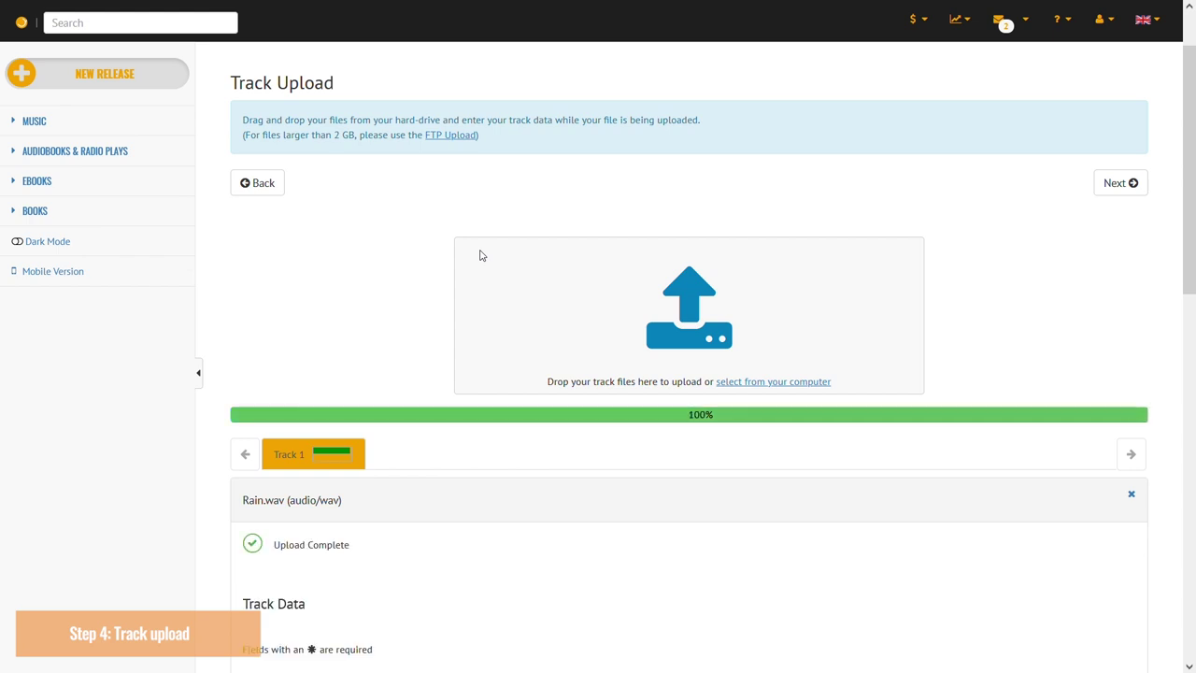
Request an ISRC code for €0.49 for the uploaded track and title it The Rain Is Falling
{"action": "scroll", "coordinate": [505, 247], "scroll_direction": "down", "scroll_amount": 4}
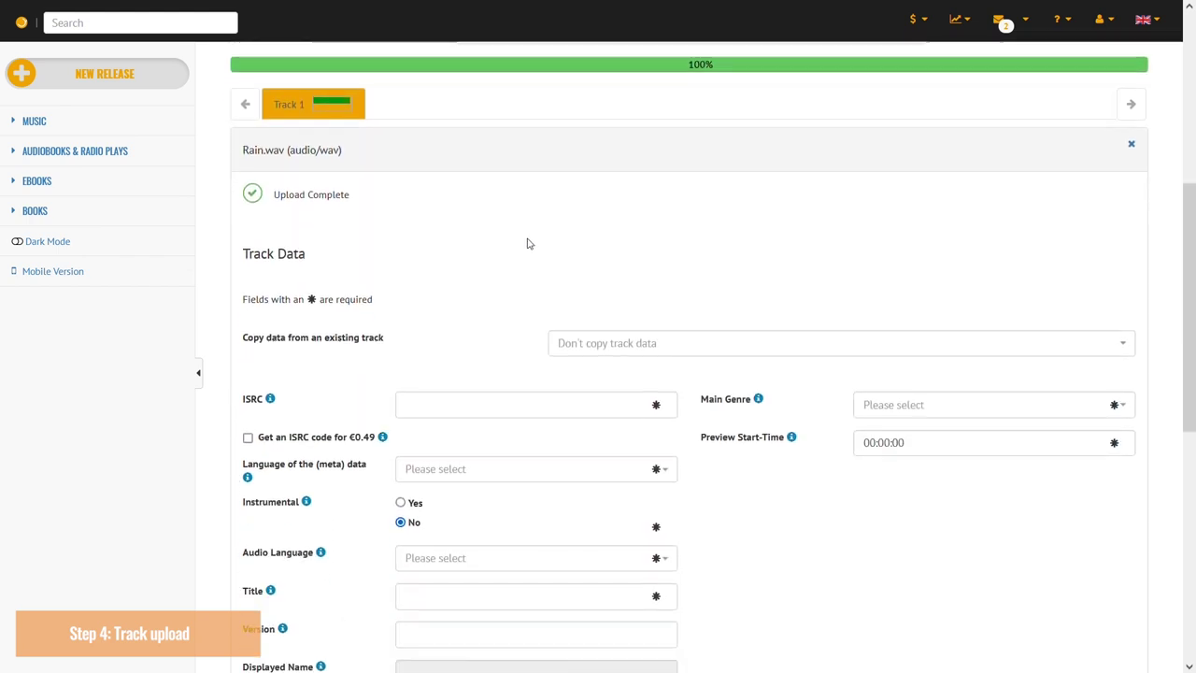
{"action": "scroll", "coordinate": [526, 243], "scroll_direction": "down", "scroll_amount": 2}
{"action": "left_click", "coordinate": [282, 296]}
{"action": "scroll", "coordinate": [308, 332], "scroll_direction": "down", "scroll_amount": 1}
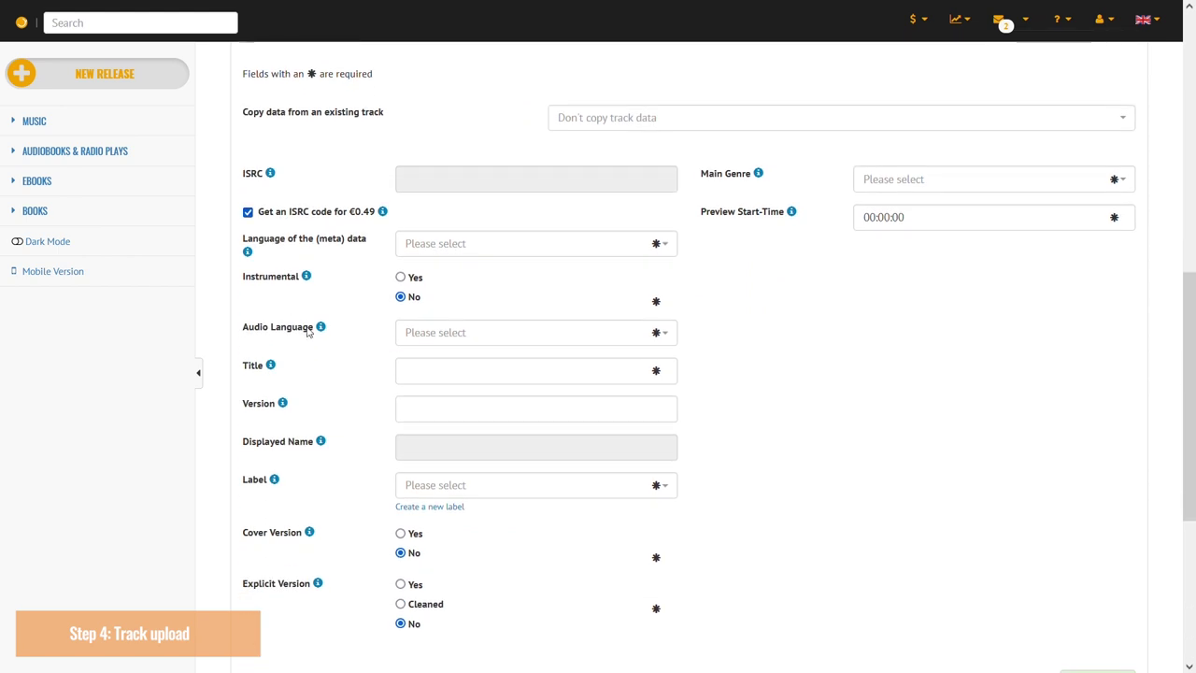
{"action": "left_click", "coordinate": [443, 375]}
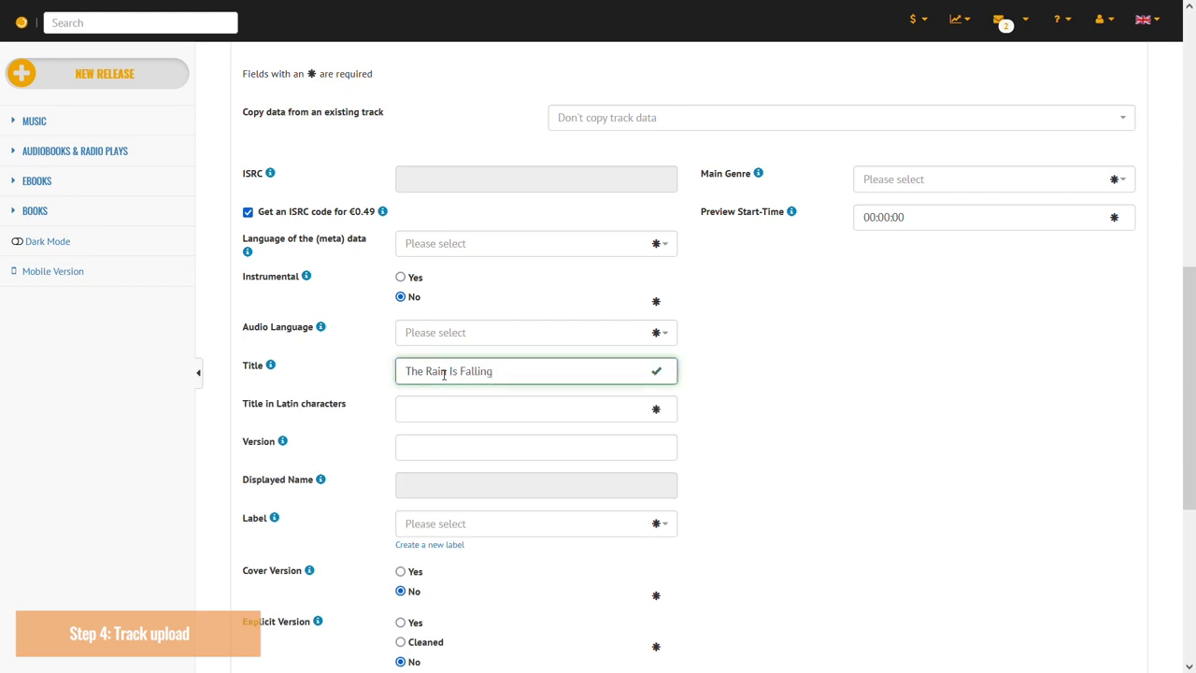
Set both the metadata language and the audio language of the track to English
{"action": "left_click", "coordinate": [475, 246]}
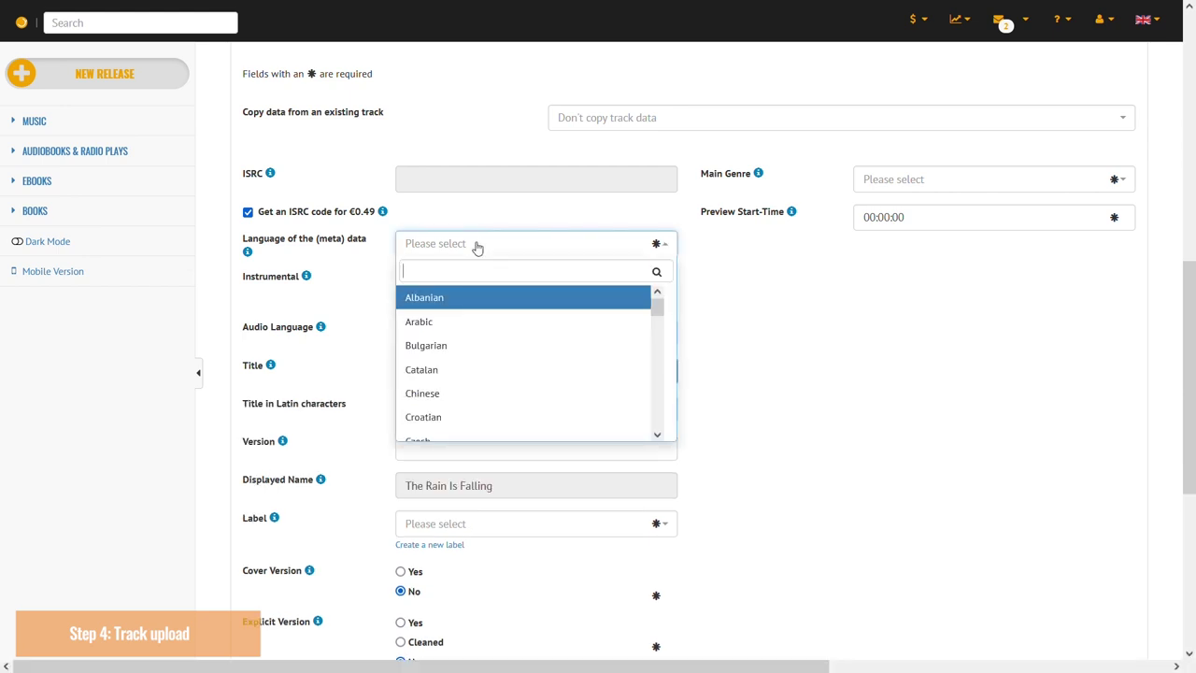
{"action": "type", "text": "eng"}
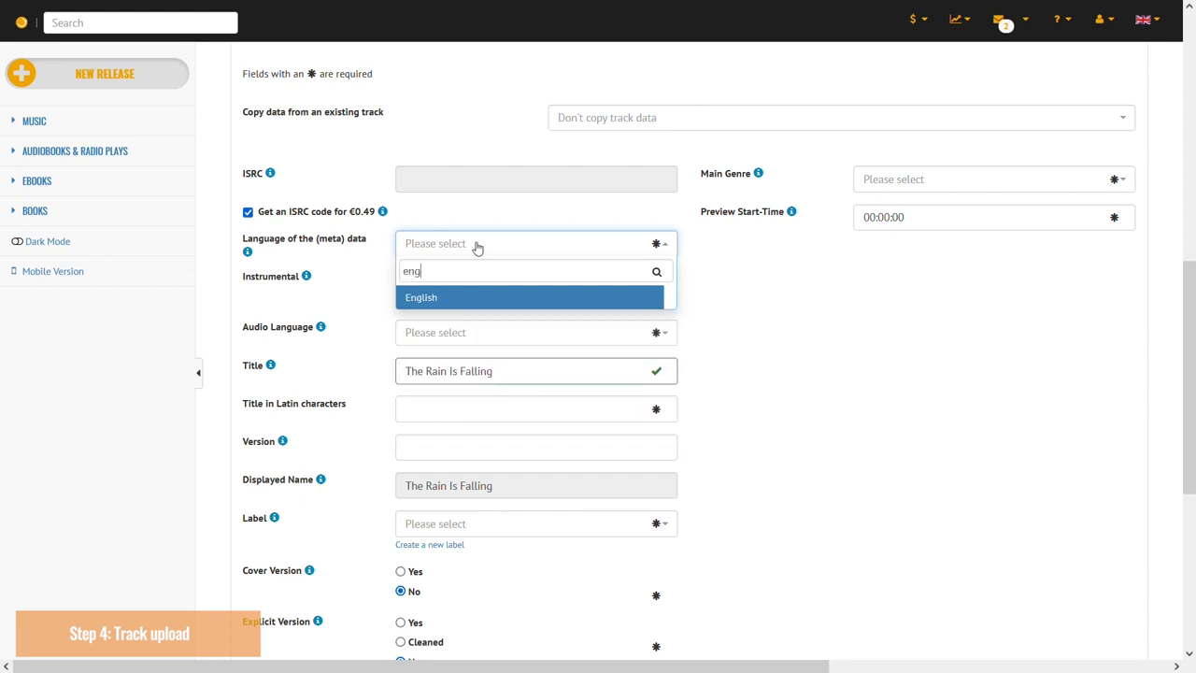
{"action": "key", "text": "Return"}
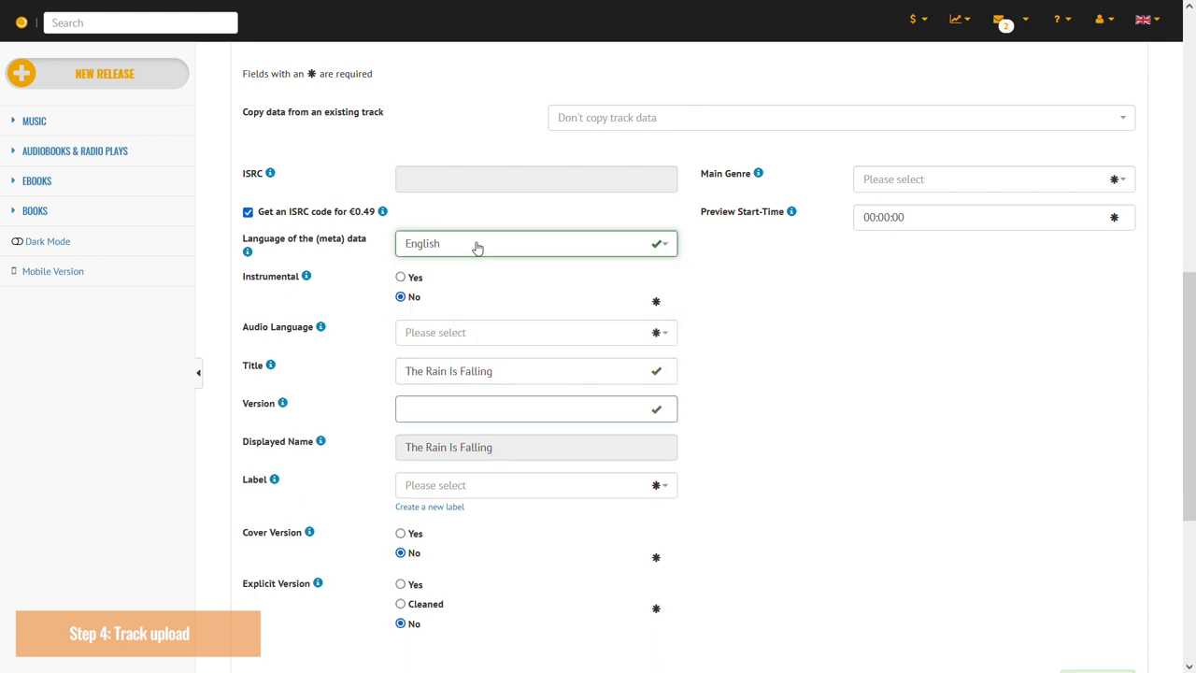
{"action": "left_click", "coordinate": [462, 342]}
{"action": "type", "text": "eng"}
{"action": "key", "text": "Return"}
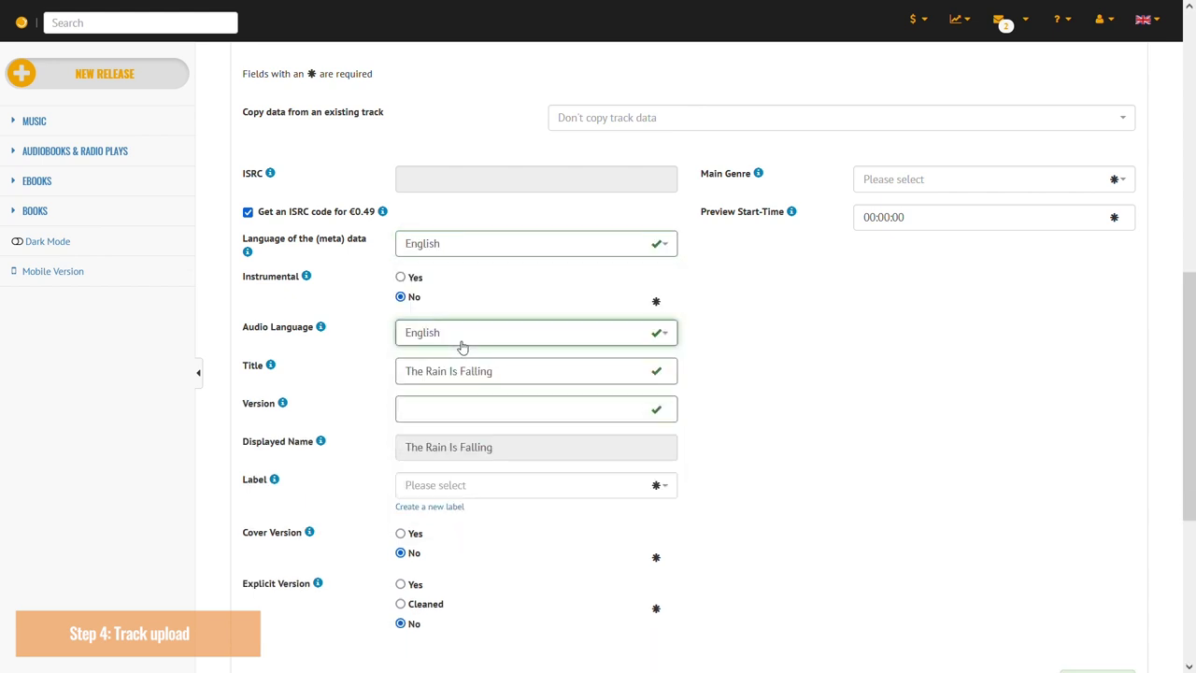
Assign the label Sunny Records to the track and set its main genre to Deep House
{"action": "scroll", "coordinate": [853, 326], "scroll_direction": "down", "scroll_amount": 1}
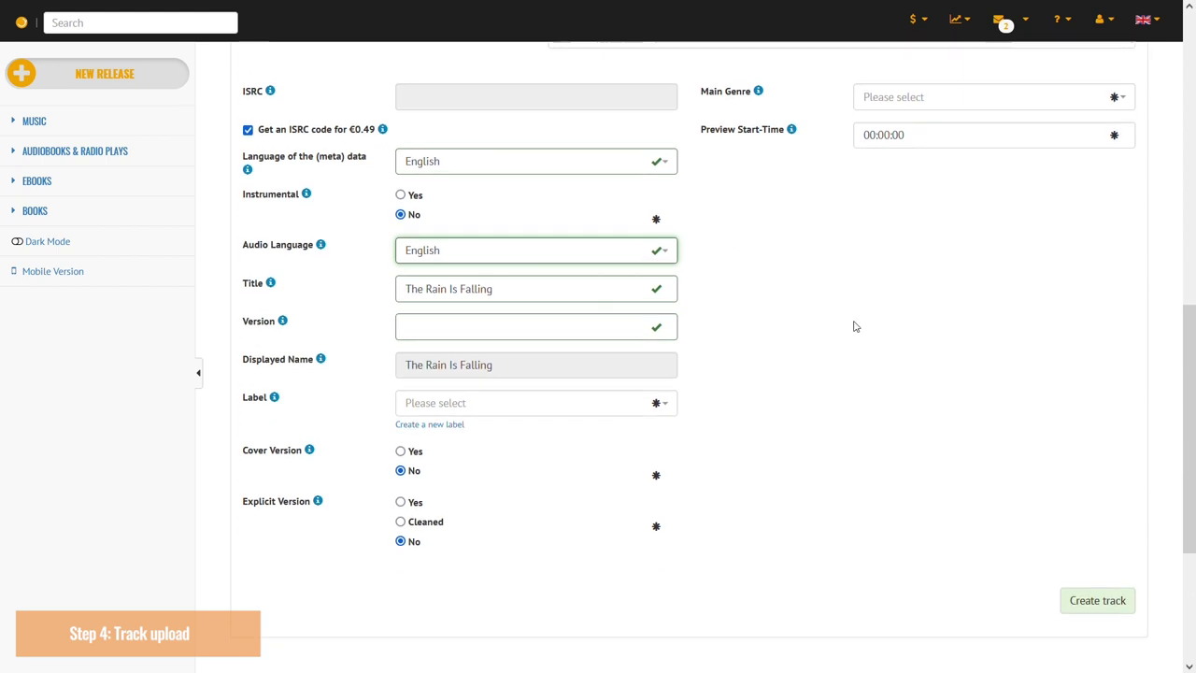
{"action": "left_click", "coordinate": [546, 409]}
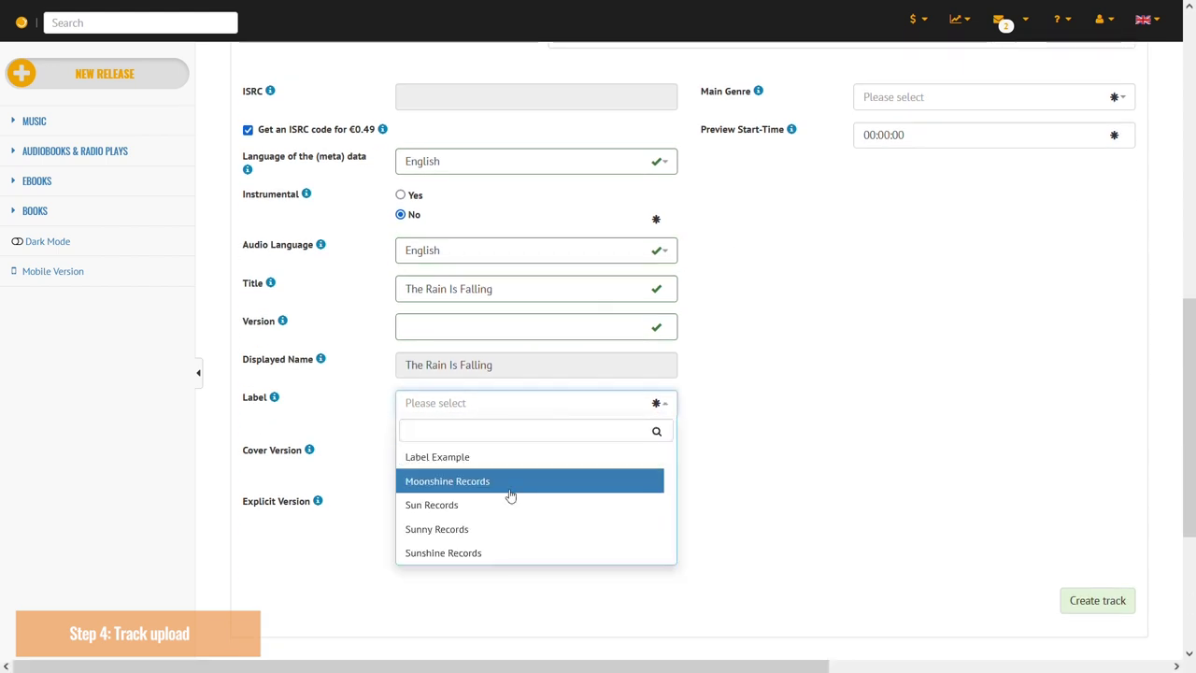
{"action": "left_click", "coordinate": [495, 532]}
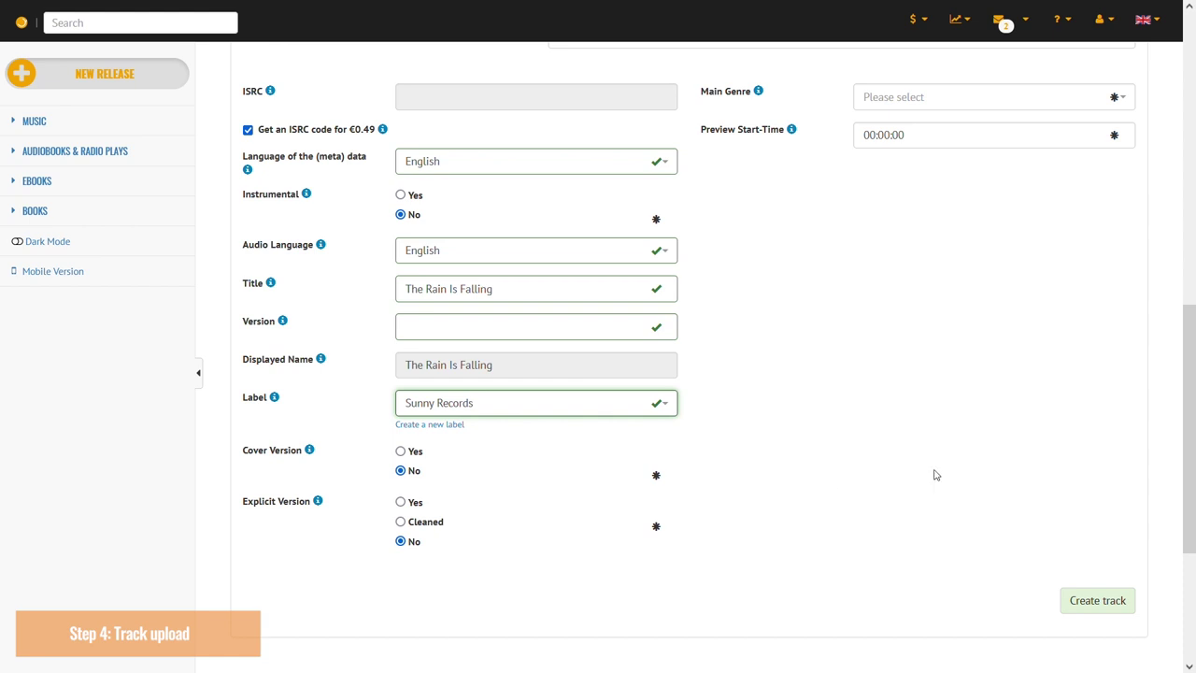
{"action": "scroll", "coordinate": [959, 448], "scroll_direction": "up", "scroll_amount": 3}
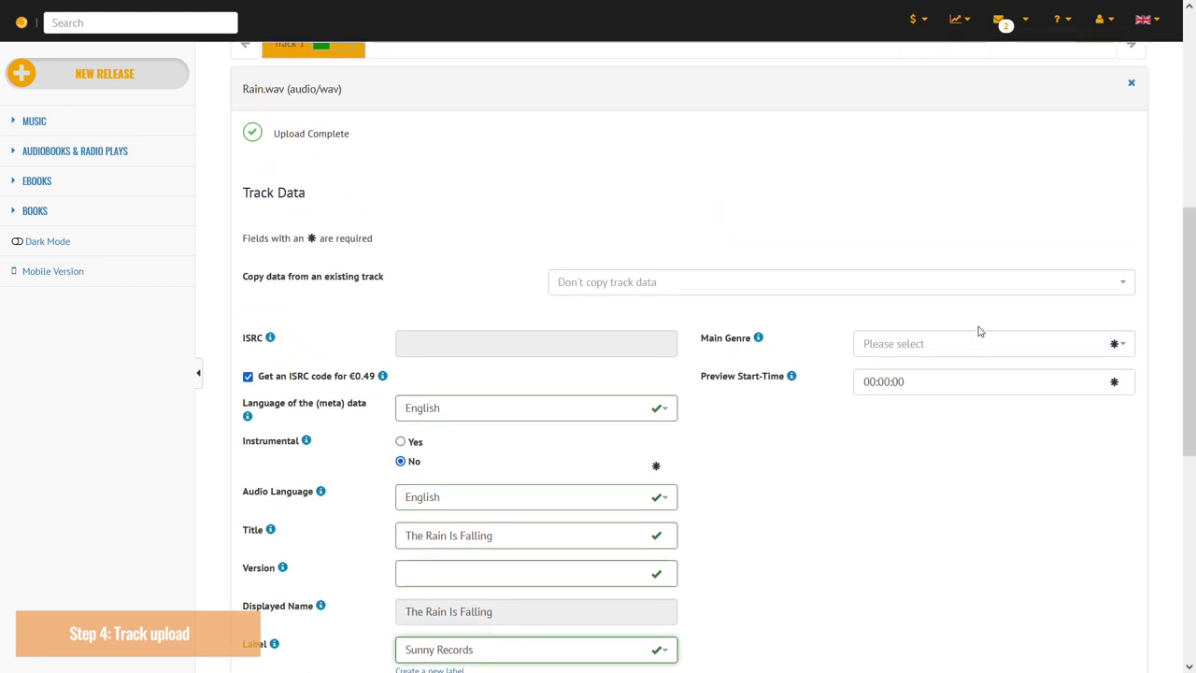
{"action": "left_click", "coordinate": [972, 352]}
{"action": "type", "text": "deep"}
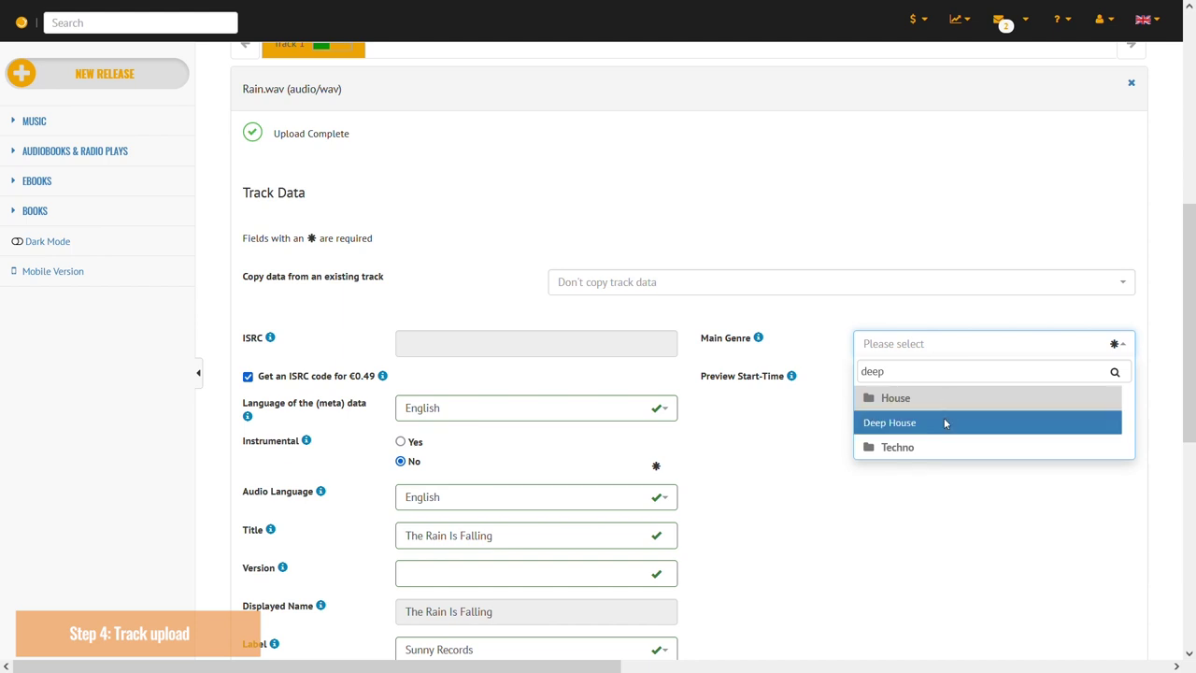
{"action": "left_click", "coordinate": [943, 424]}
Assign Sunny Boy as performer, Composer Example as composer and Lyricist Example as lyricist, and create the track
{"action": "scroll", "coordinate": [944, 423], "scroll_direction": "down", "scroll_amount": 1}
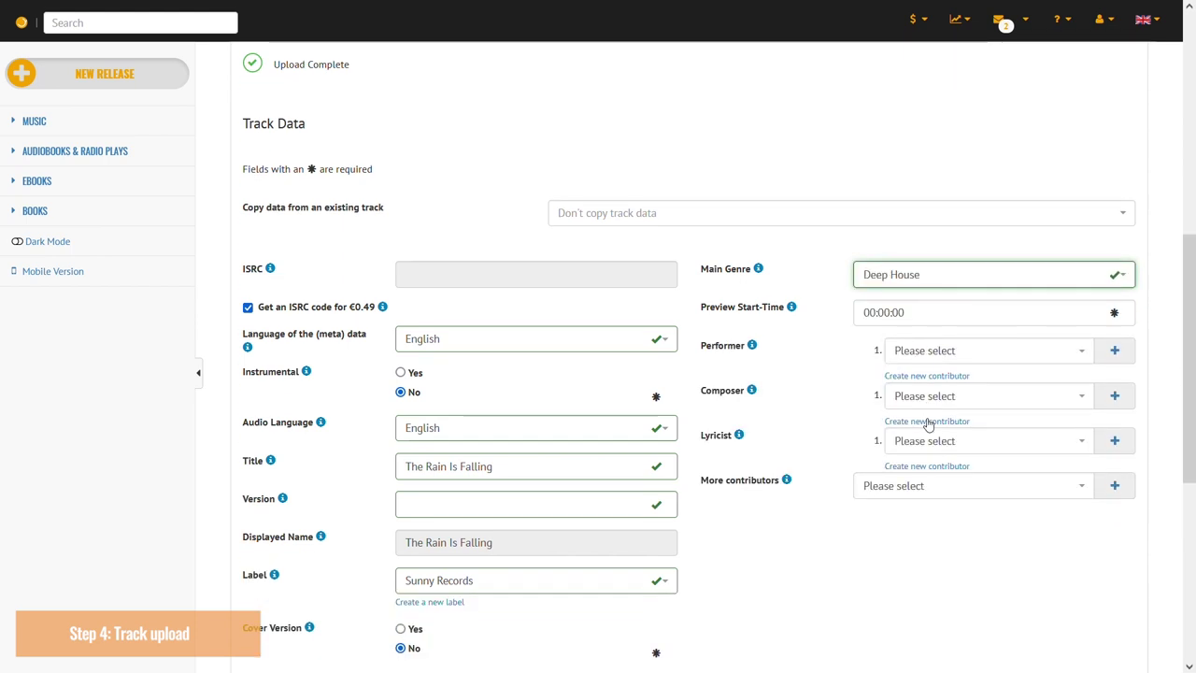
{"action": "left_click", "coordinate": [1026, 341]}
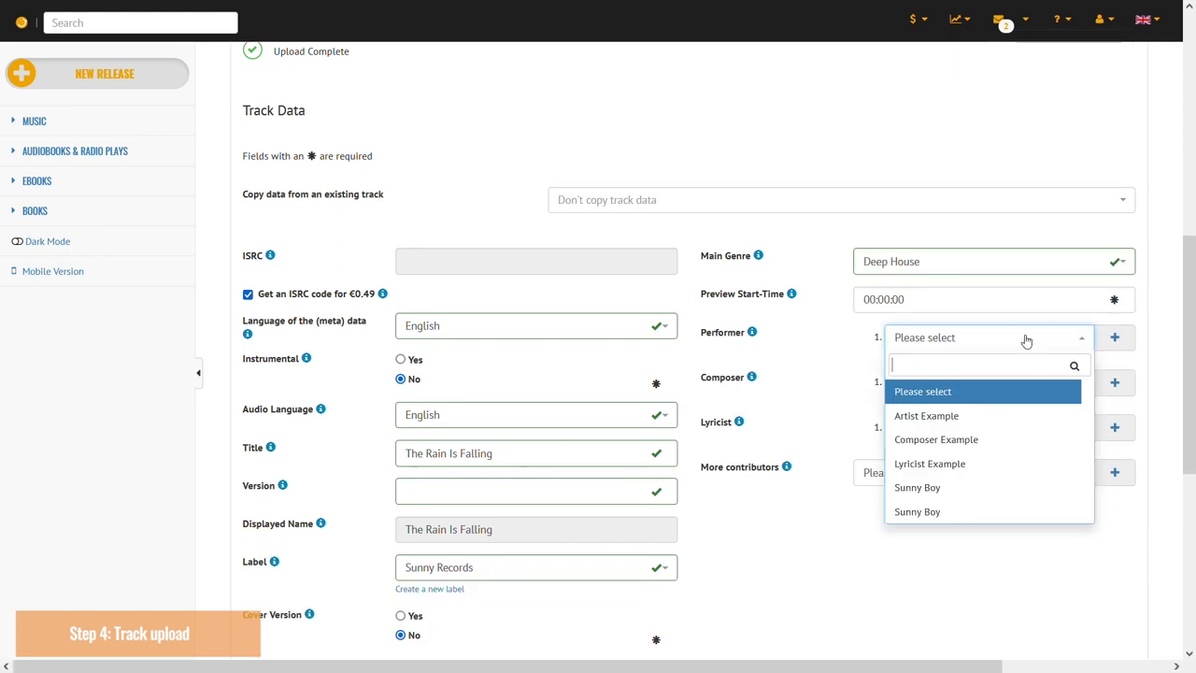
{"action": "left_click", "coordinate": [965, 485]}
{"action": "left_click", "coordinate": [1003, 380]}
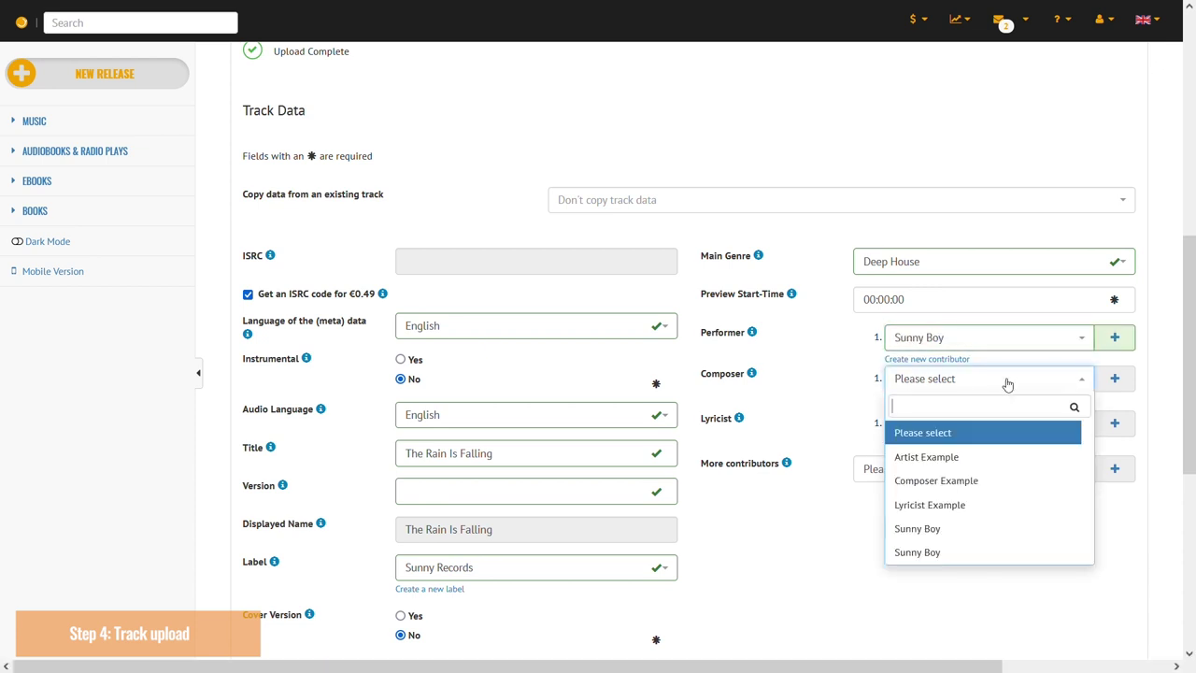
{"action": "left_click", "coordinate": [984, 482]}
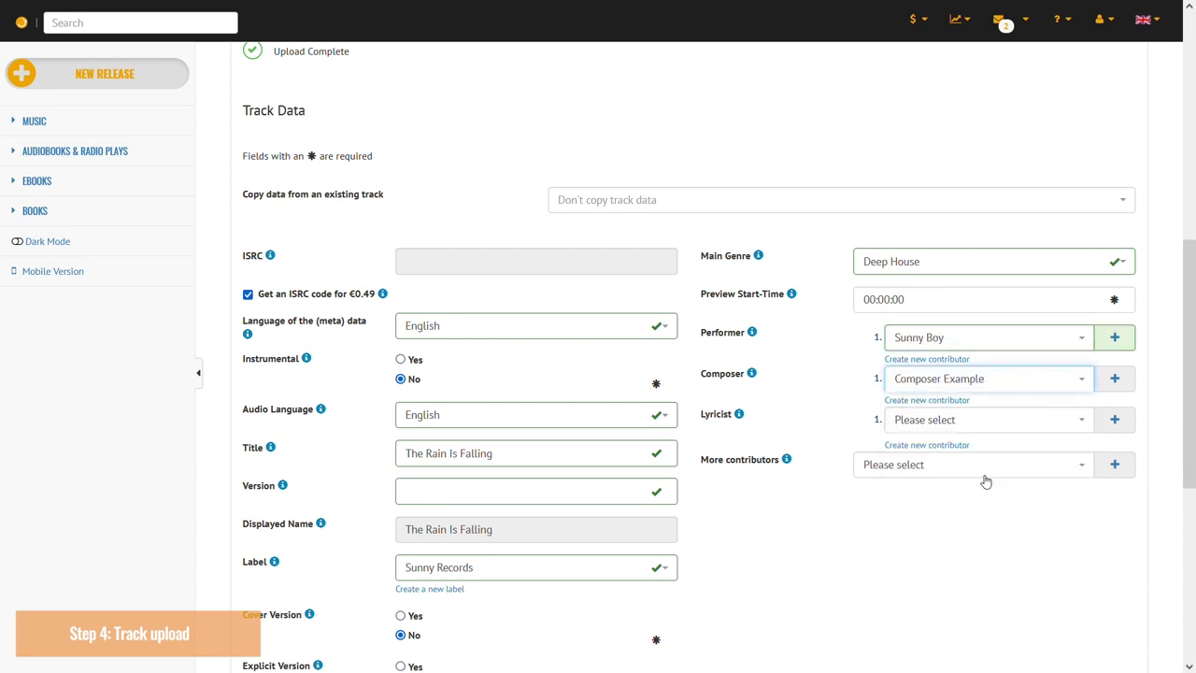
{"action": "left_click", "coordinate": [1000, 427]}
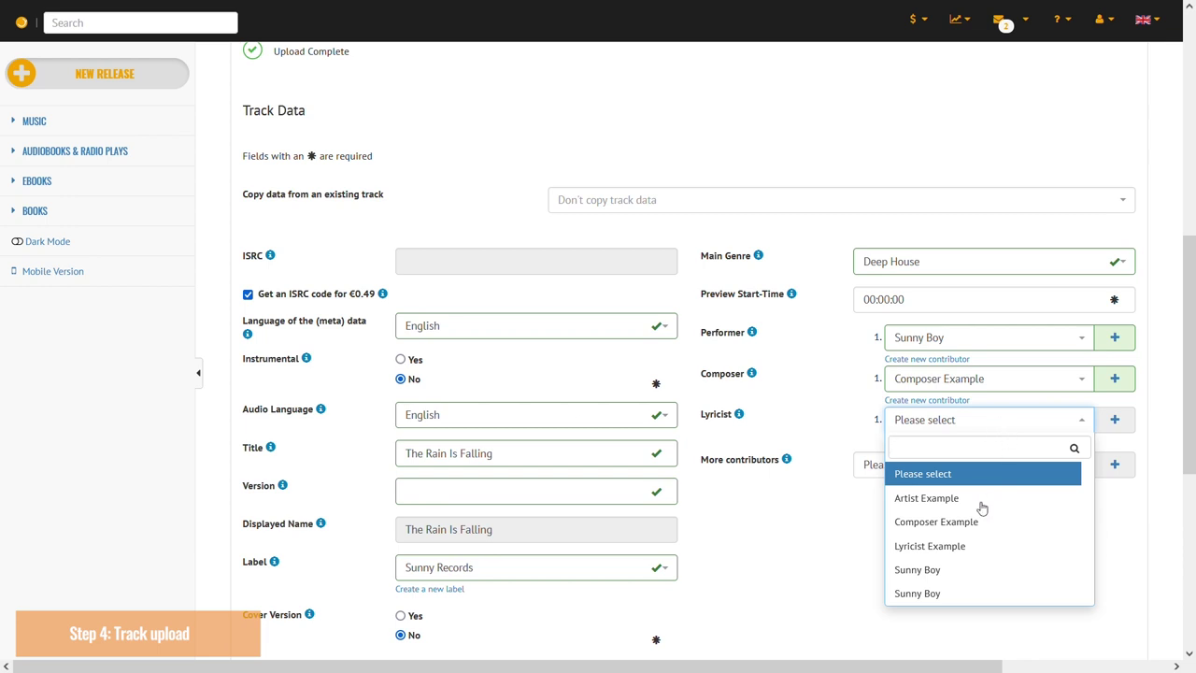
{"action": "left_click", "coordinate": [969, 546]}
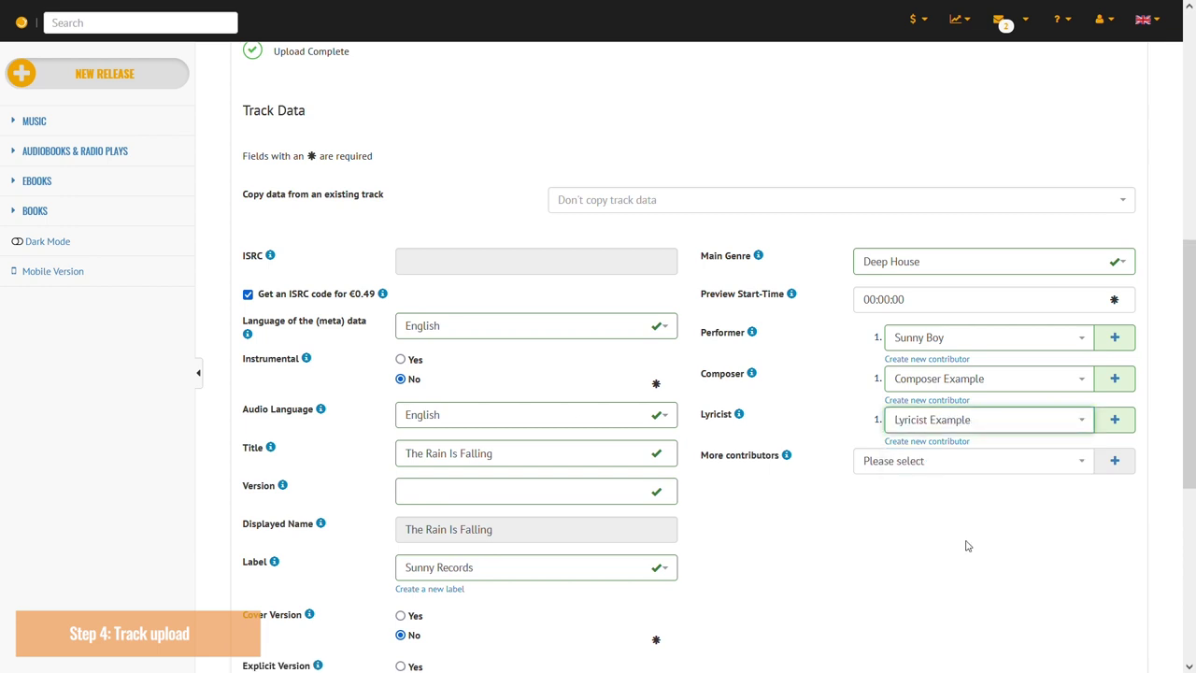
{"action": "scroll", "coordinate": [968, 545], "scroll_direction": "down", "scroll_amount": 5}
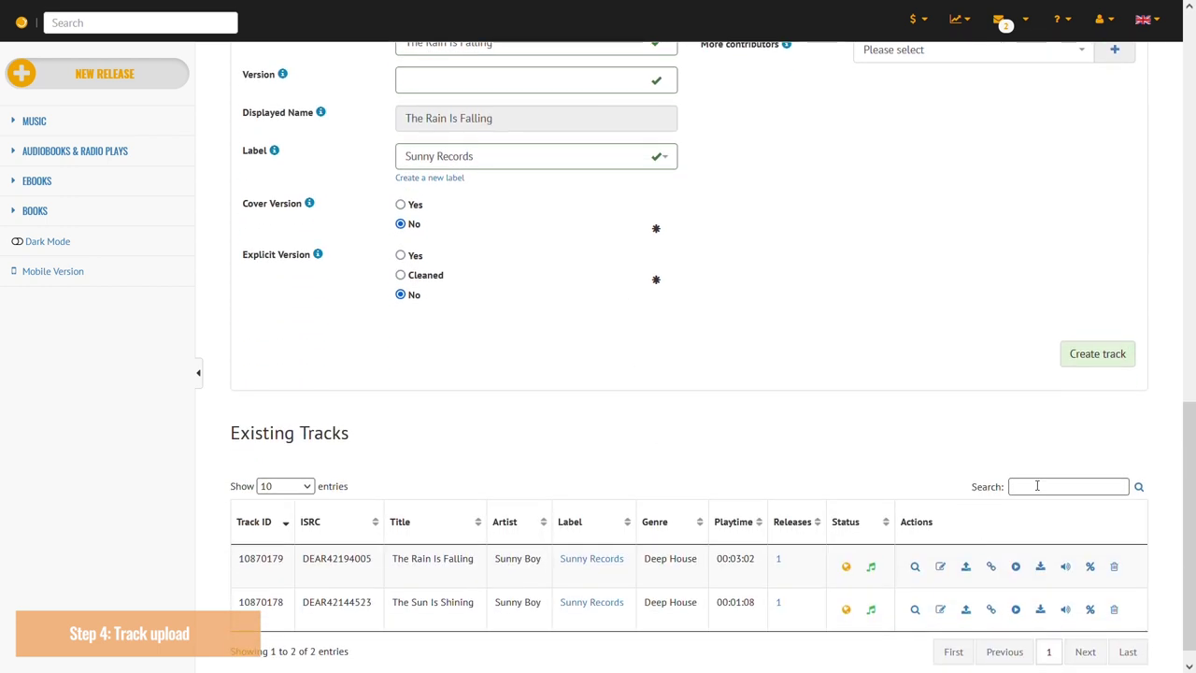
{"action": "left_click", "coordinate": [1089, 364]}
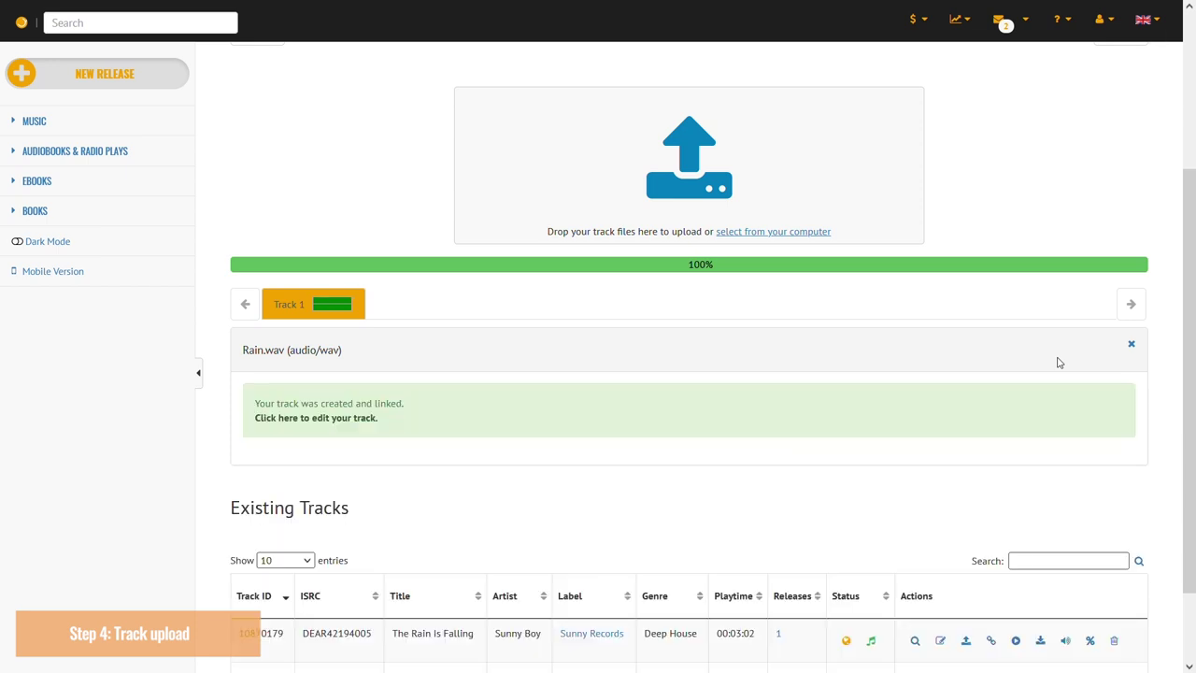
Upload Sun.wav as the second track of the release and open its track data form
{"action": "scroll", "coordinate": [692, 391], "scroll_direction": "up", "scroll_amount": 5}
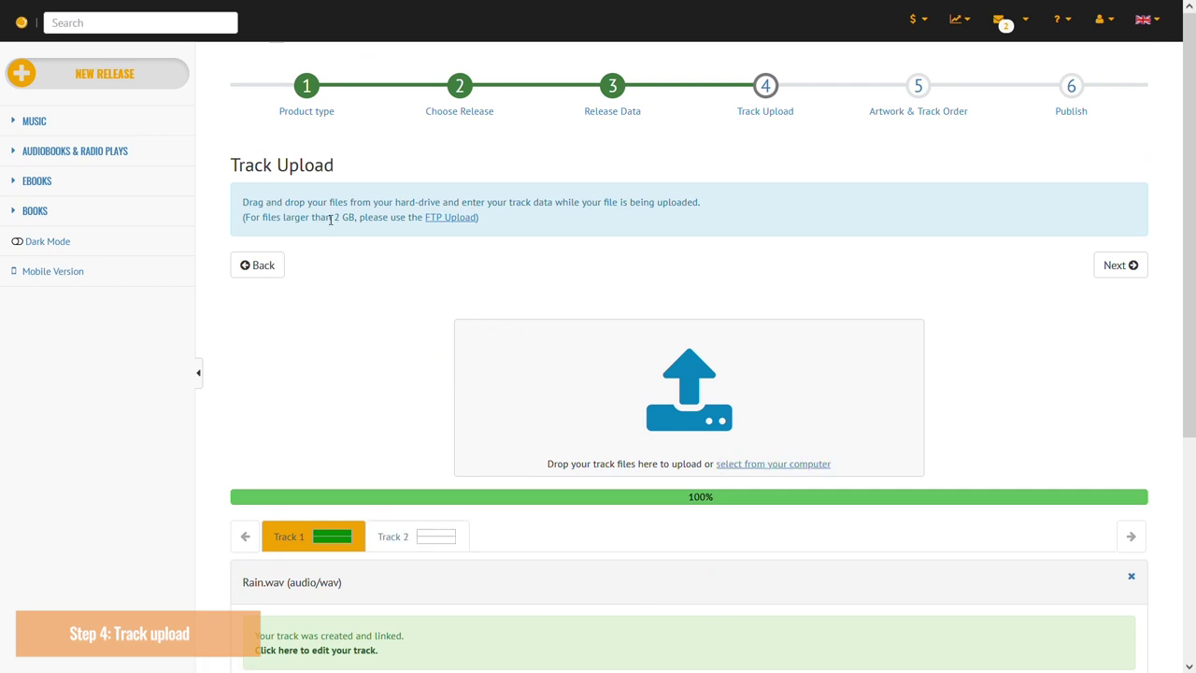
{"action": "left_click", "coordinate": [411, 536]}
{"action": "scroll", "coordinate": [445, 397], "scroll_direction": "down", "scroll_amount": 2}
{"action": "scroll", "coordinate": [446, 396], "scroll_direction": "down", "scroll_amount": 2}
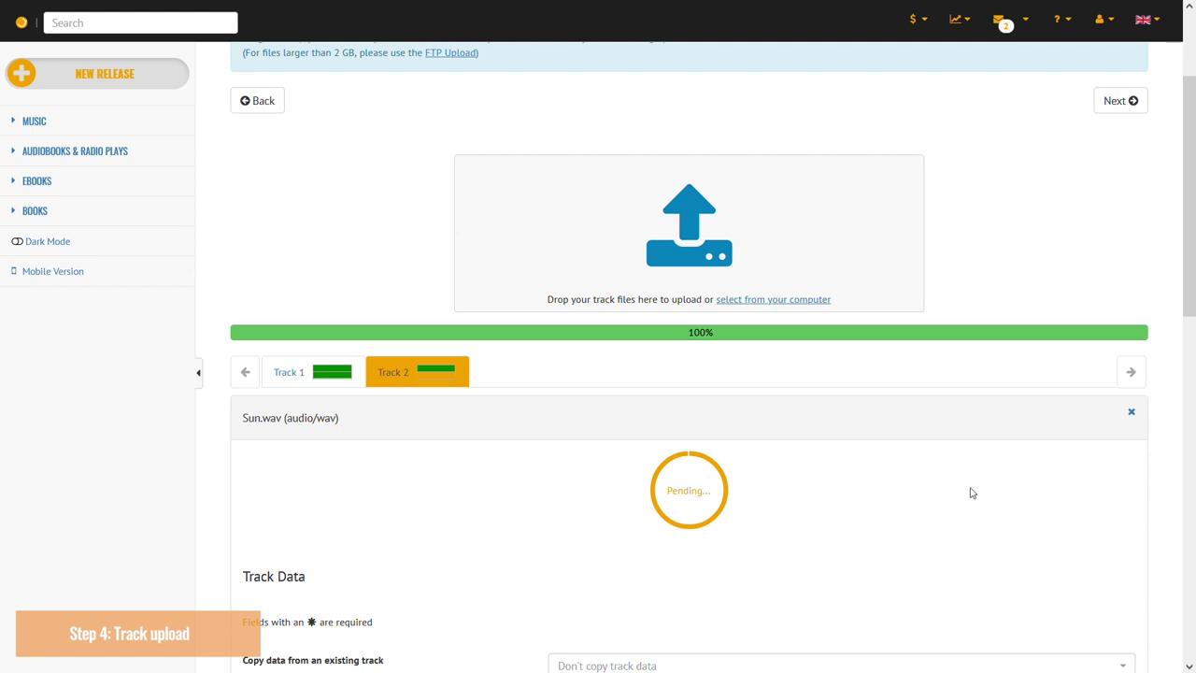
{"action": "scroll", "coordinate": [971, 492], "scroll_direction": "down", "scroll_amount": 8}
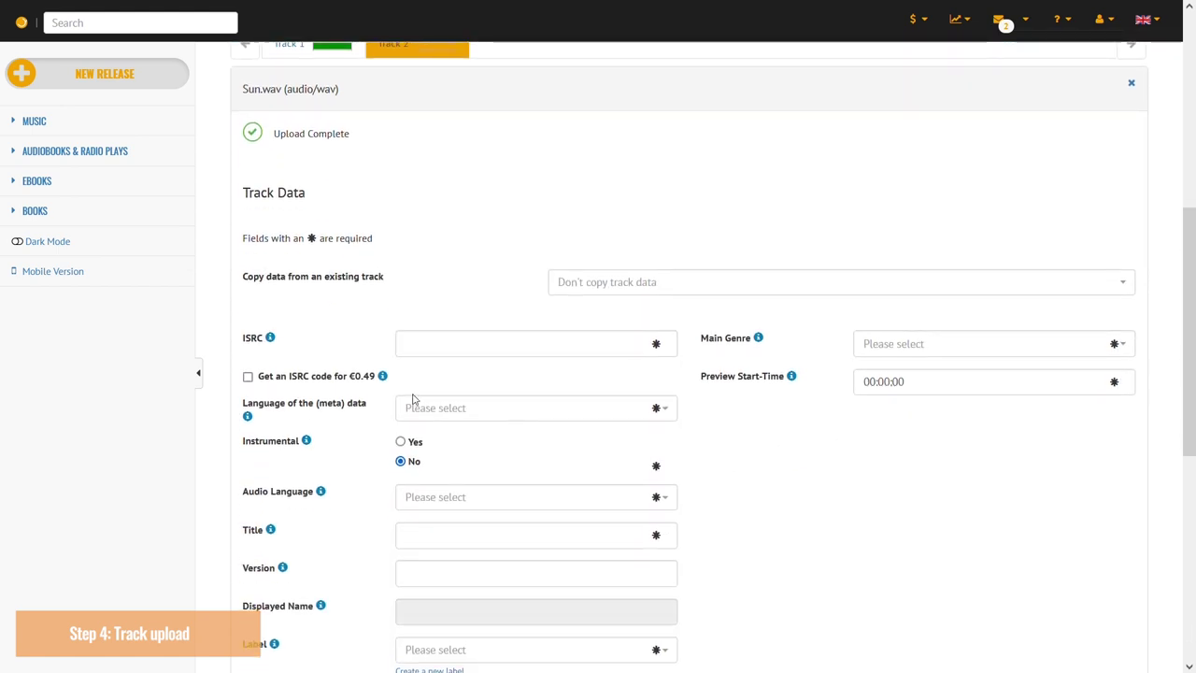
Request an ISRC code for €0.49 for the Sun.wav track and title it The Sun Is Shining
{"action": "left_click", "coordinate": [318, 380]}
{"action": "scroll", "coordinate": [418, 452], "scroll_direction": "down", "scroll_amount": 2}
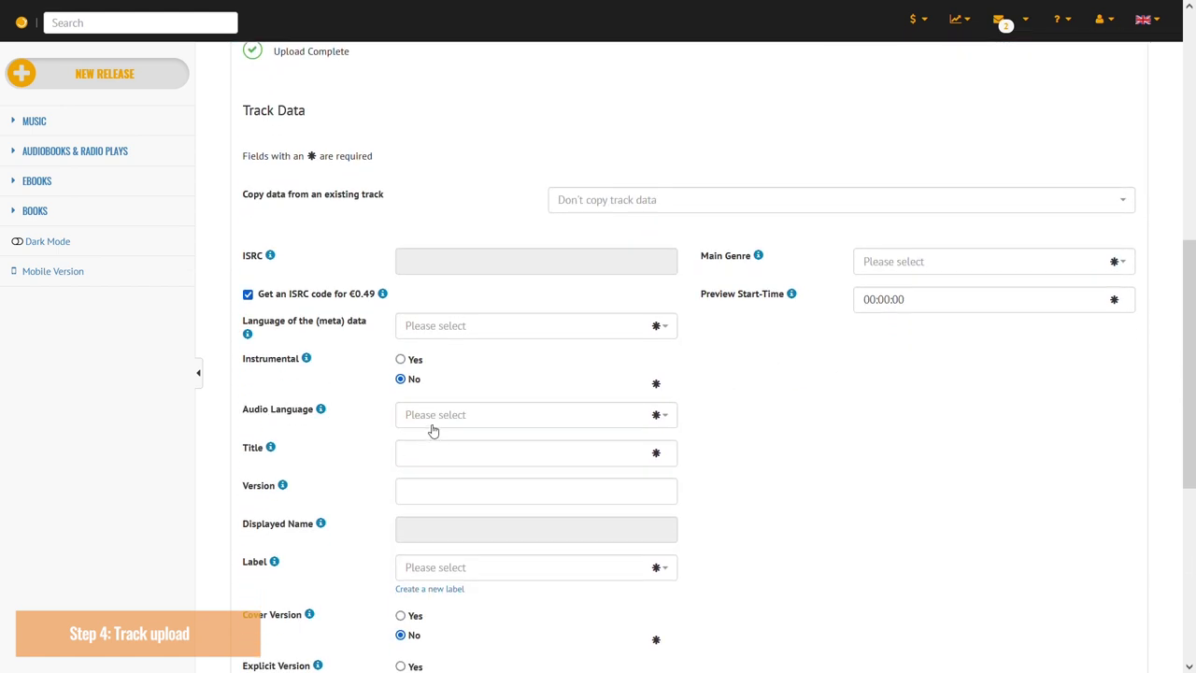
{"action": "left_click", "coordinate": [429, 452]}
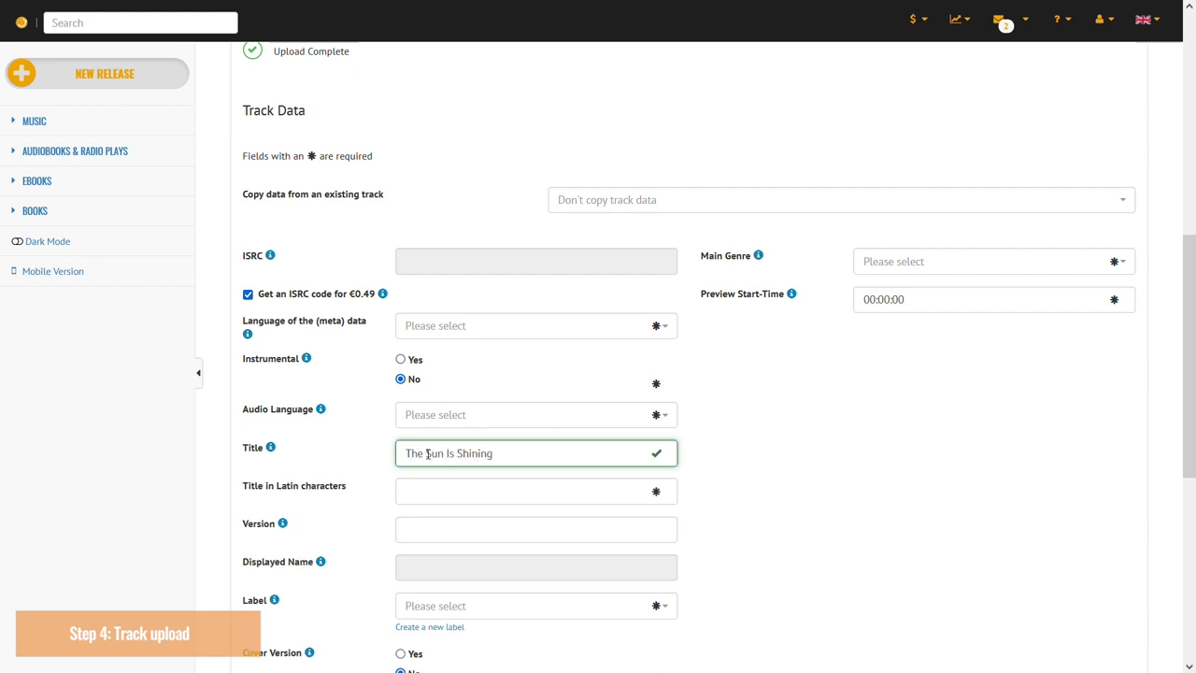
Set the second track's metadata language and audio language to English
{"action": "left_click", "coordinate": [524, 326]}
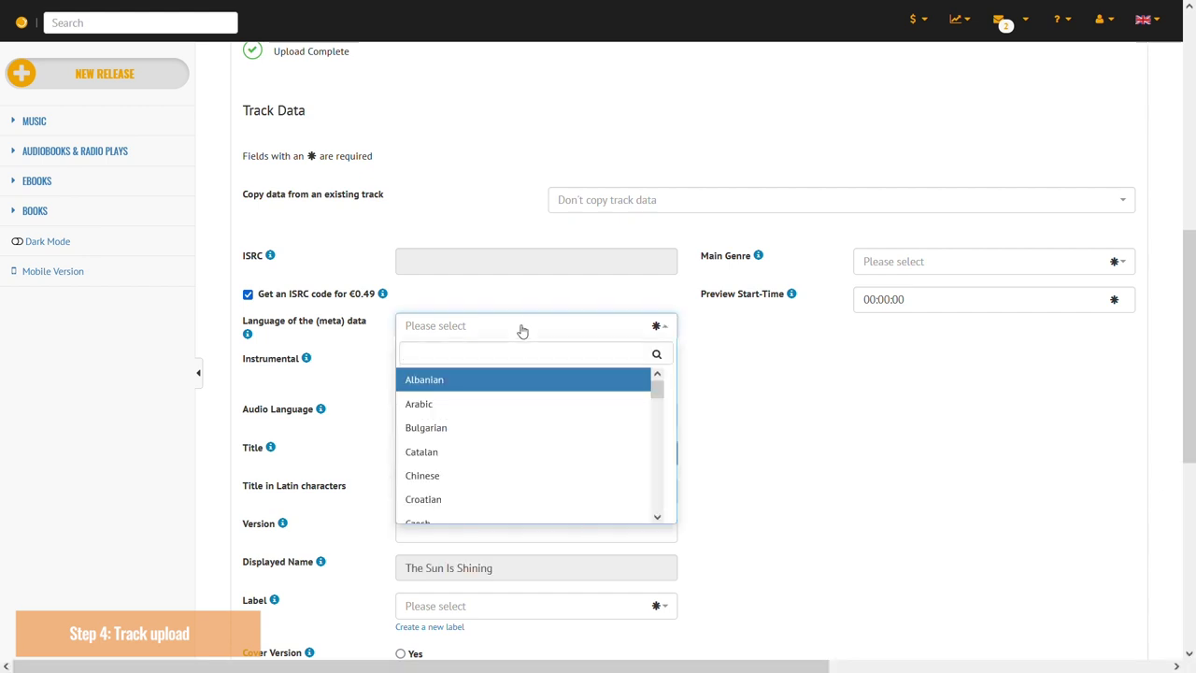
{"action": "type", "text": "eng"}
{"action": "left_click", "coordinate": [492, 376]}
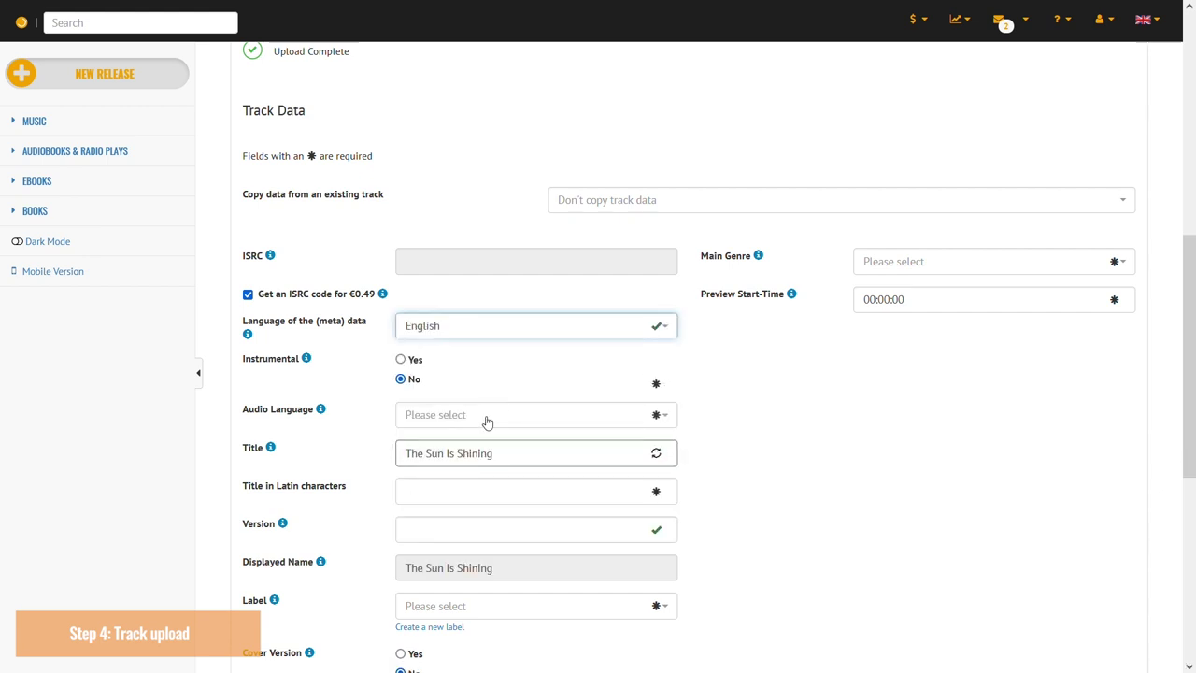
{"action": "left_click", "coordinate": [487, 422]}
{"action": "type", "text": "eng"}
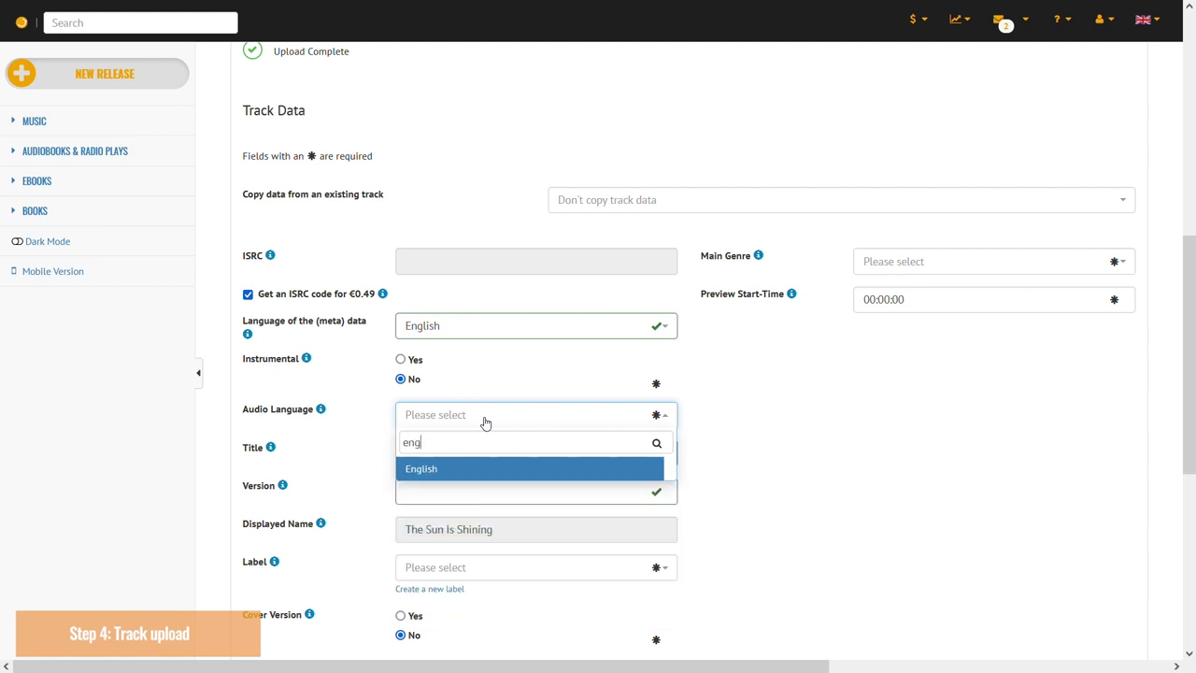
{"action": "left_click", "coordinate": [465, 470]}
Assign the label Sunny Records to the second track and set its main genre to Deep House
{"action": "scroll", "coordinate": [847, 482], "scroll_direction": "down", "scroll_amount": 2}
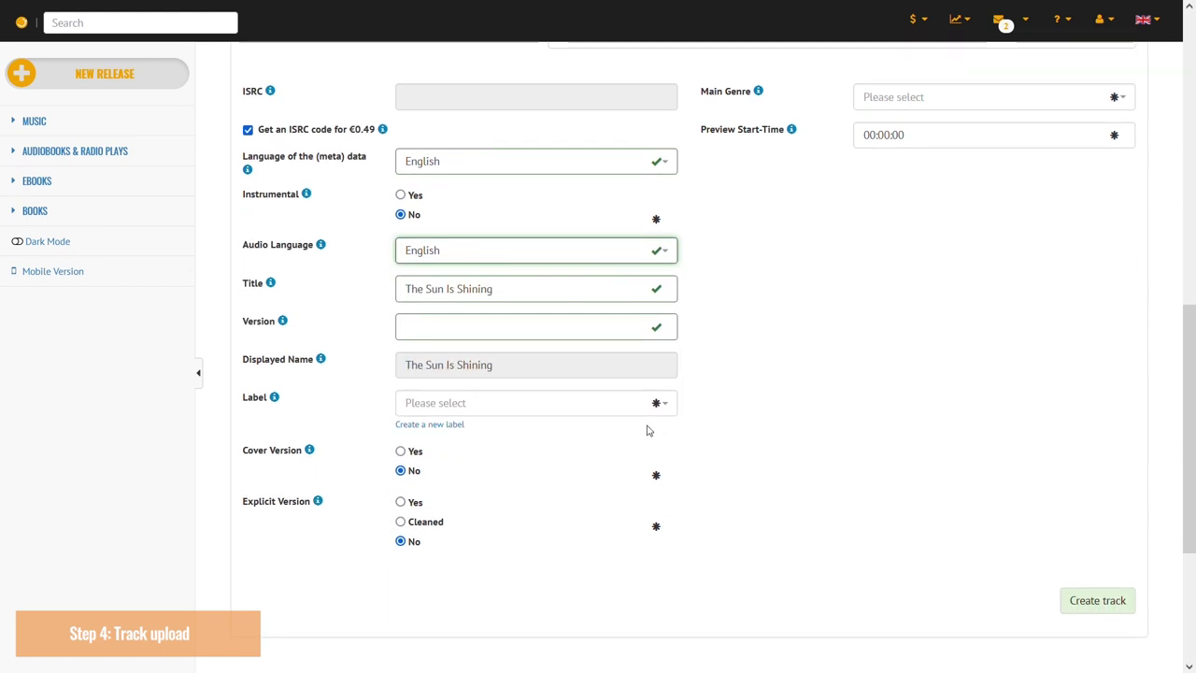
{"action": "left_click", "coordinate": [634, 408]}
{"action": "left_click", "coordinate": [504, 534]}
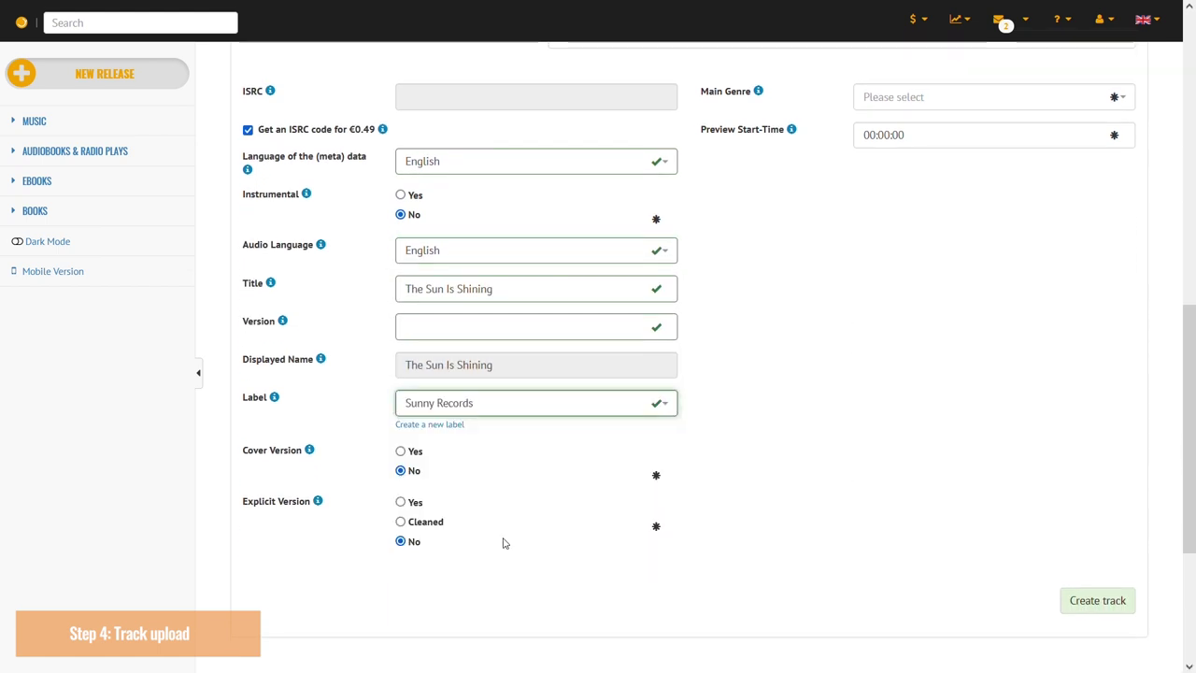
{"action": "scroll", "coordinate": [868, 477], "scroll_direction": "up", "scroll_amount": 2}
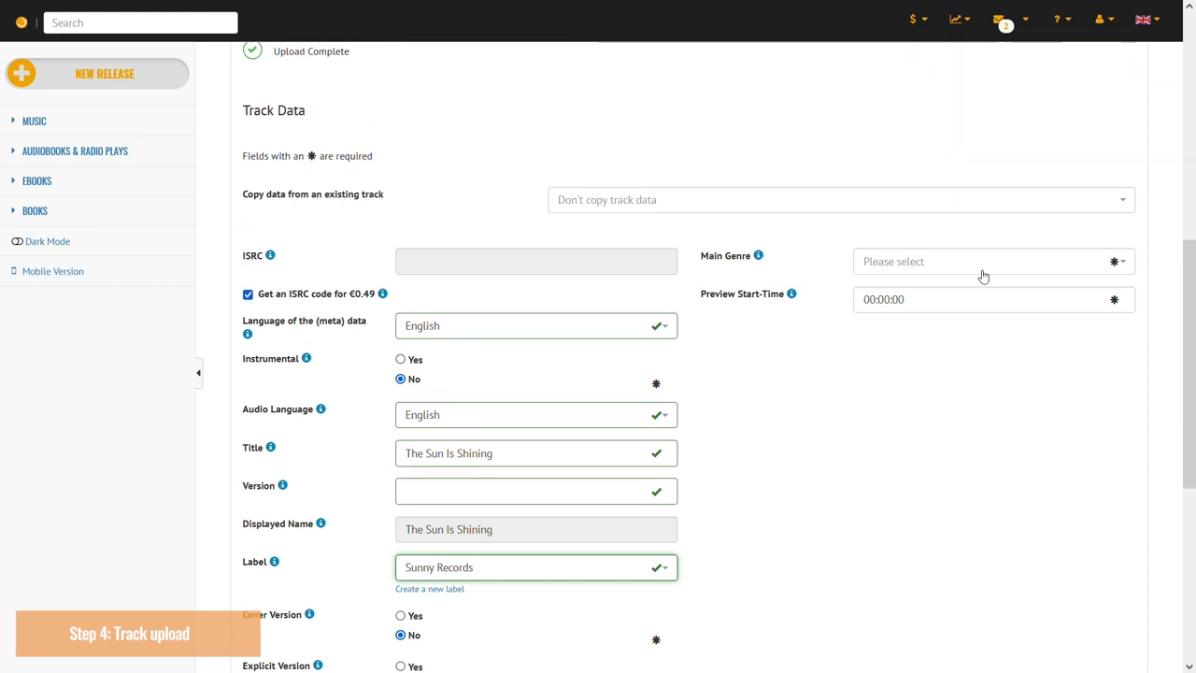
{"action": "left_click", "coordinate": [983, 263]}
{"action": "type", "text": "deep"}
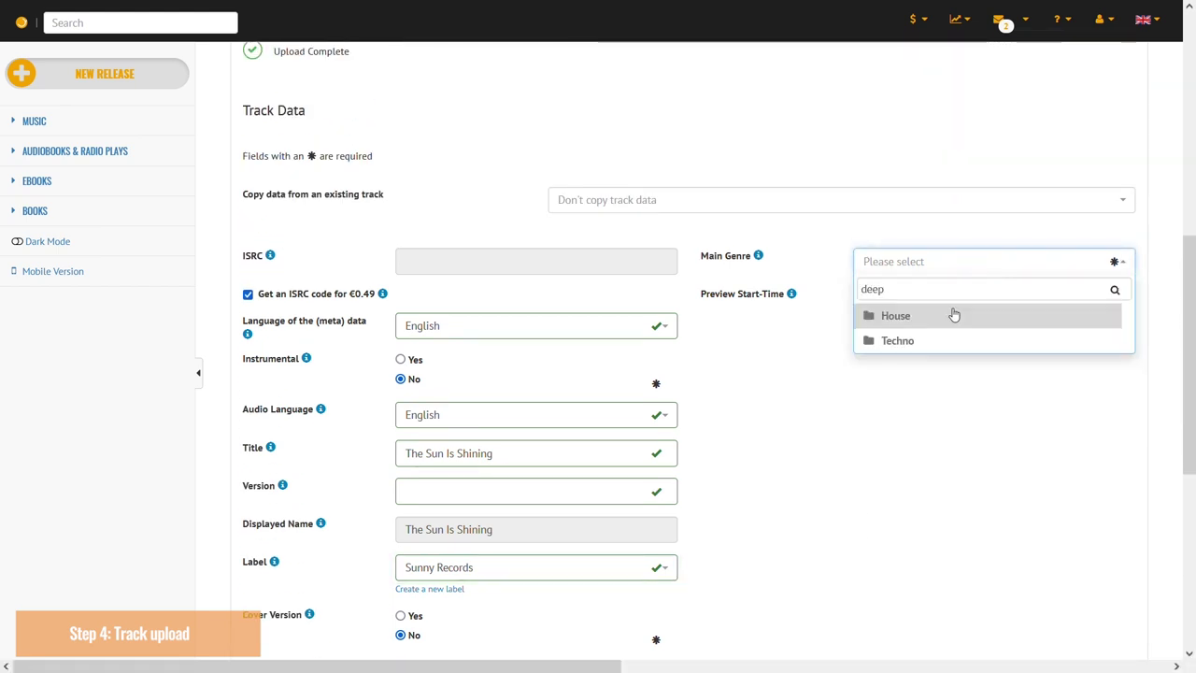
{"action": "left_click", "coordinate": [942, 342]}
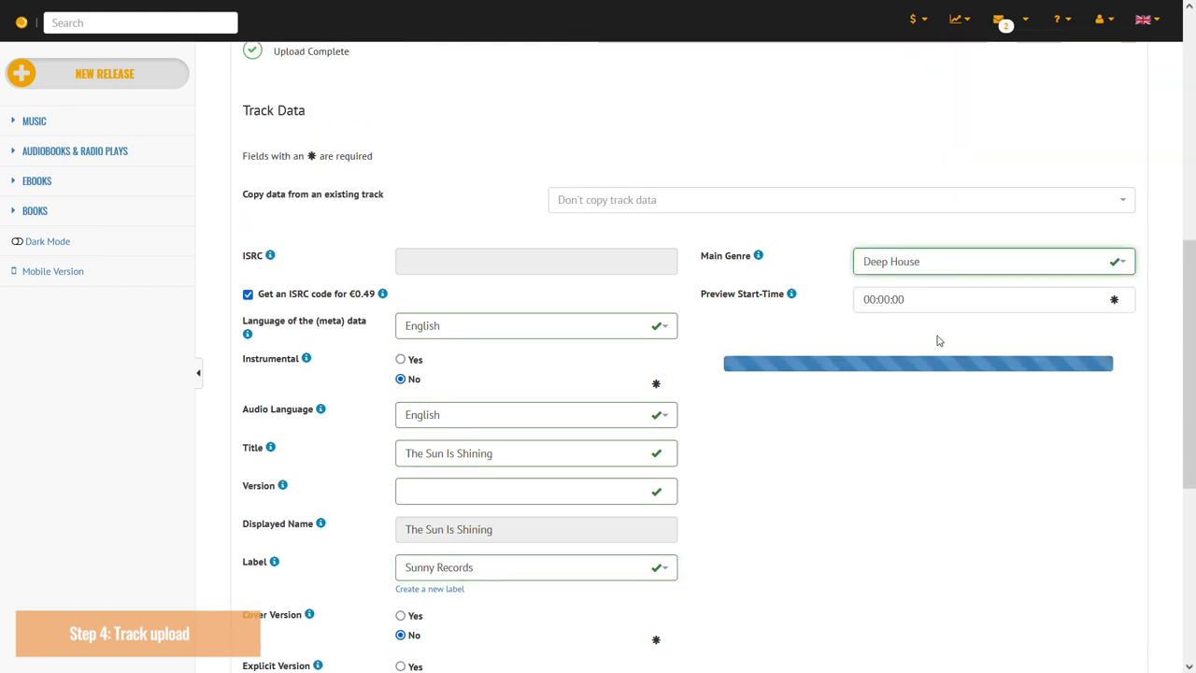
Assign Sunny Boy as the second track's performer and add a Featuring contributor entry
{"action": "left_click", "coordinate": [947, 341]}
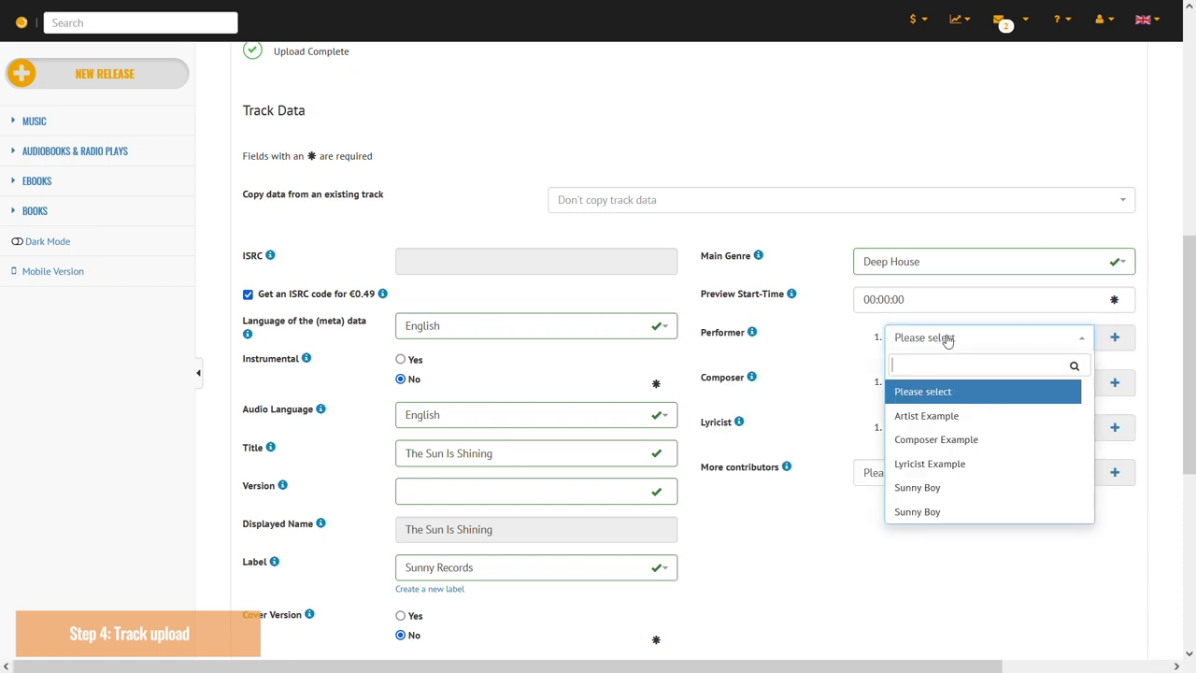
{"action": "left_click", "coordinate": [952, 490]}
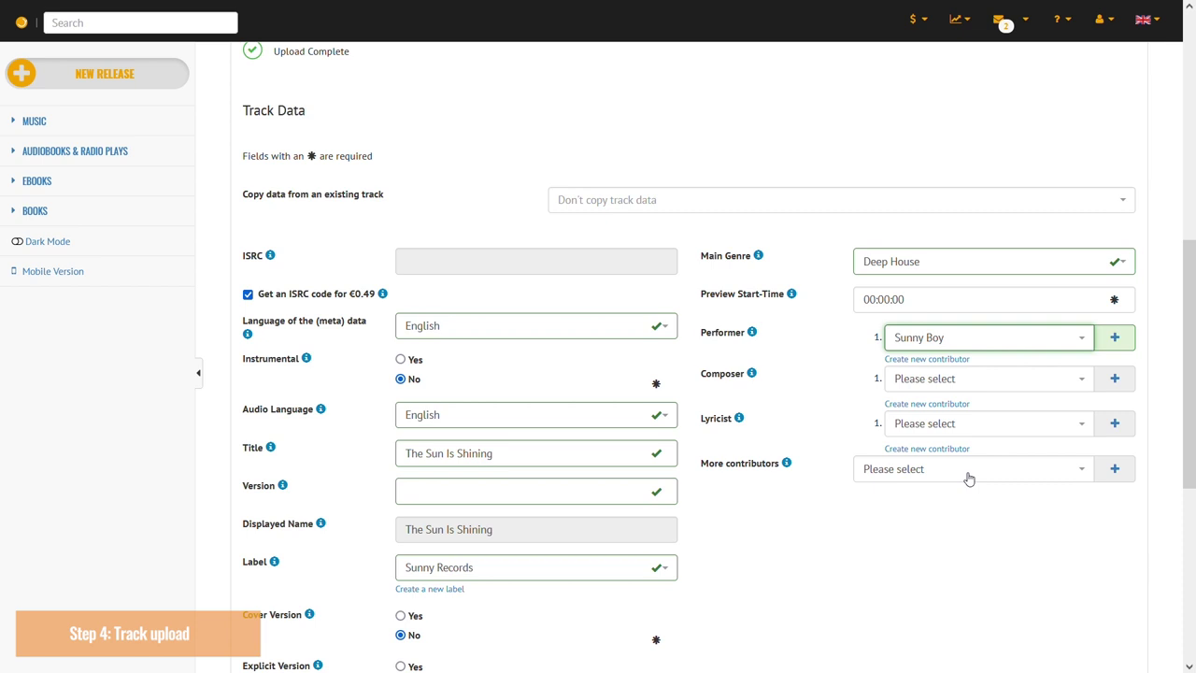
{"action": "left_click", "coordinate": [942, 479]}
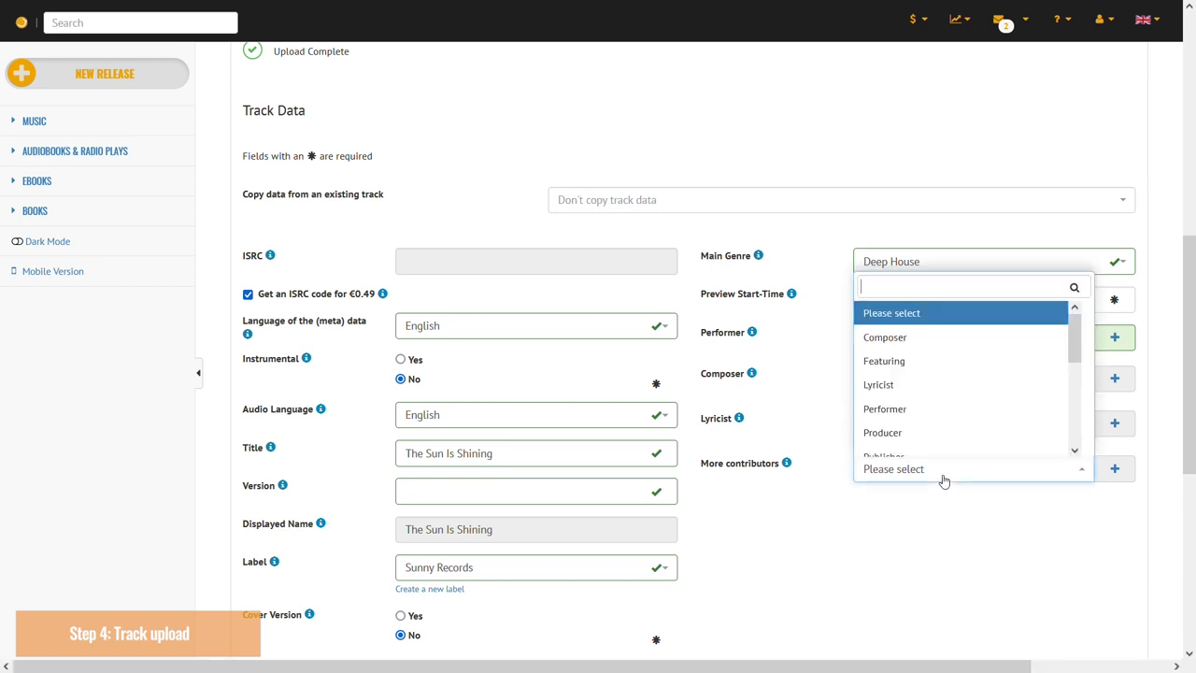
{"action": "left_click", "coordinate": [953, 361]}
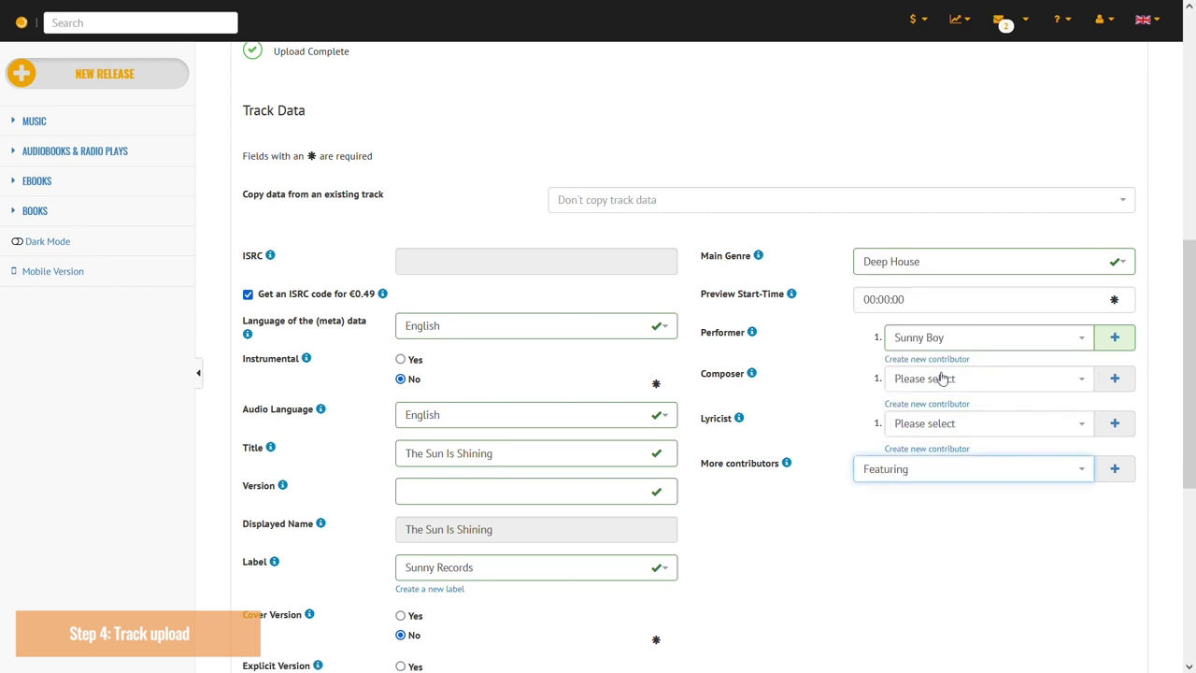
{"action": "left_click", "coordinate": [1115, 470]}
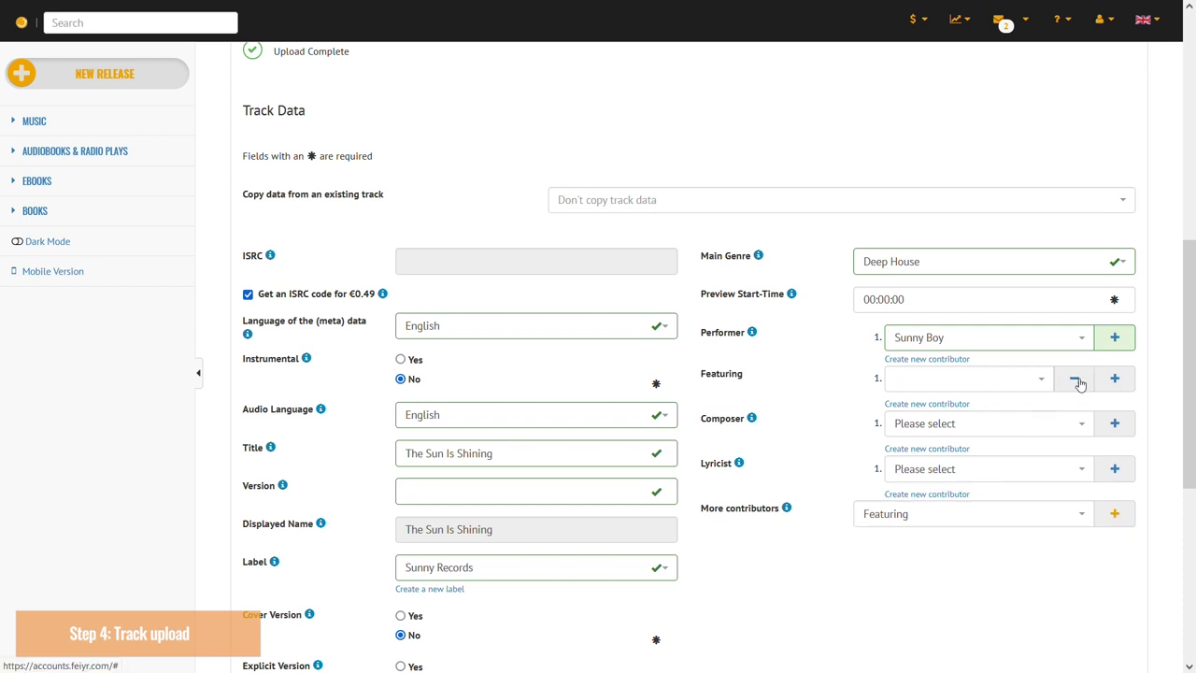
Create a new contributor named Rosy Rose for the Featuring entry, without entering any artist IDs
{"action": "left_click", "coordinate": [950, 405]}
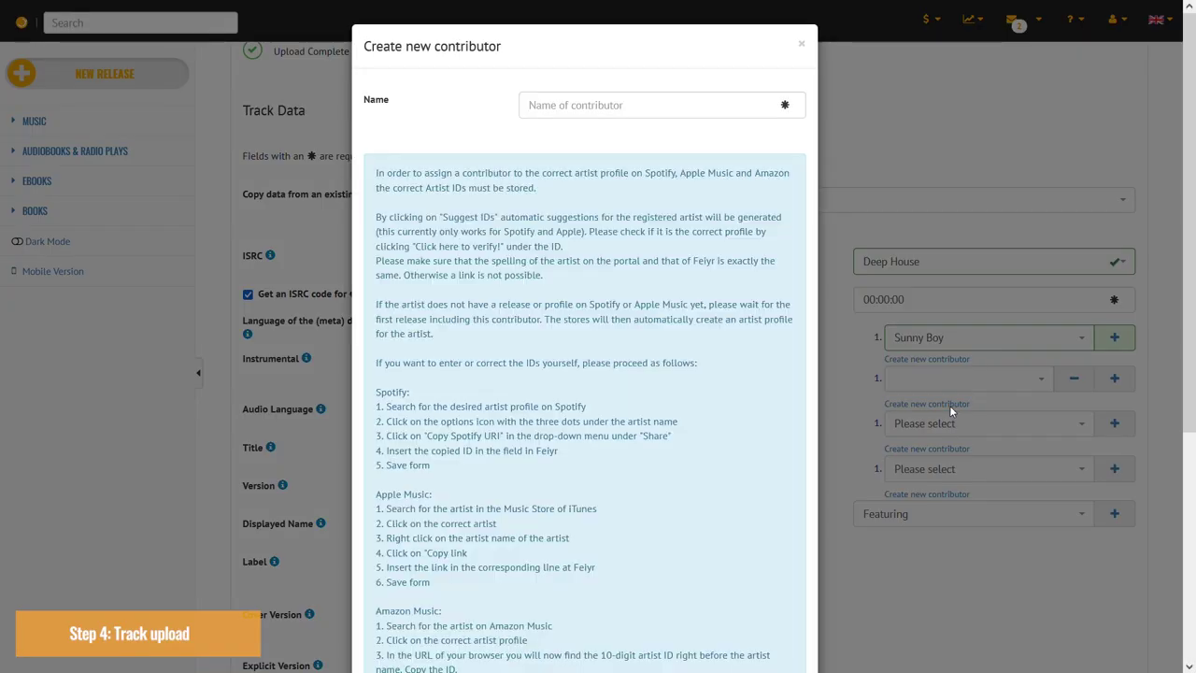
{"action": "left_click", "coordinate": [656, 112]}
{"action": "type", "text": "Rosy Rose"}
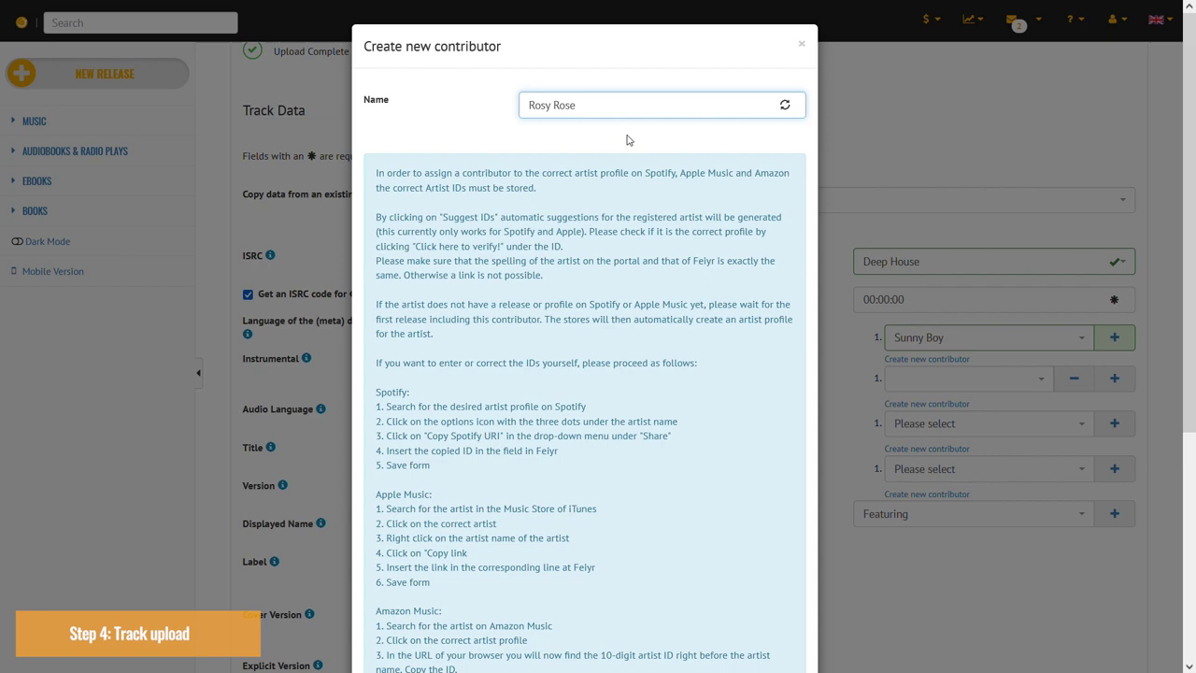
{"action": "scroll", "coordinate": [628, 141], "scroll_direction": "down", "scroll_amount": 4}
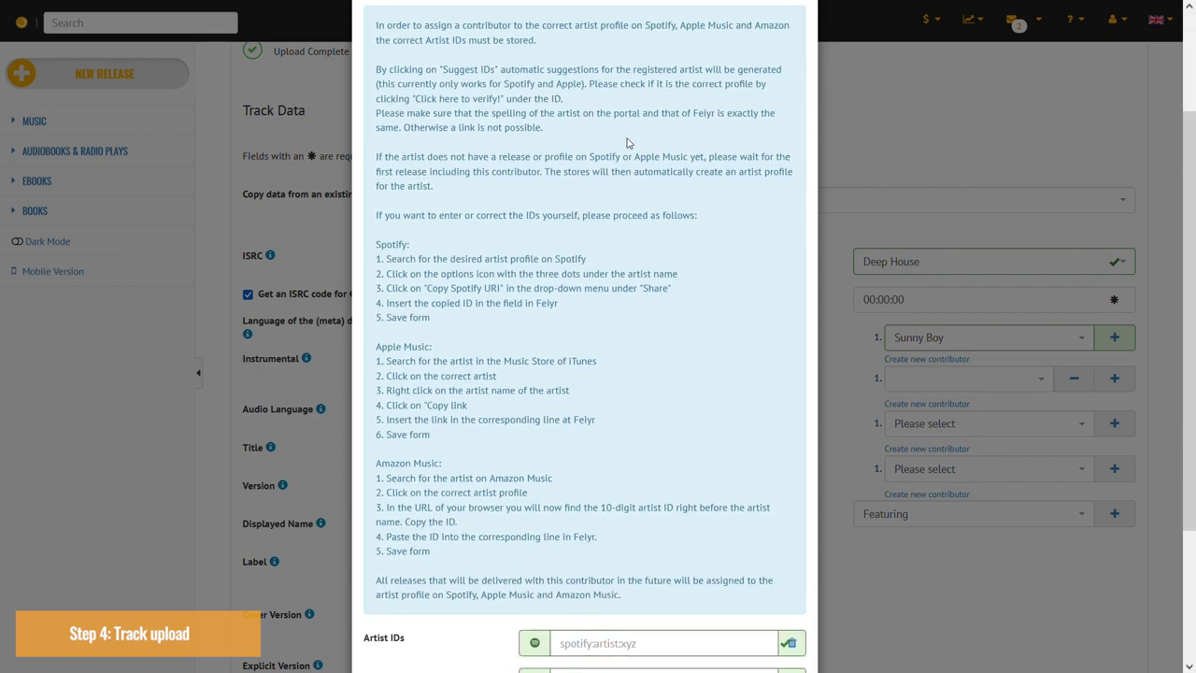
{"action": "left_click", "coordinate": [723, 619]}
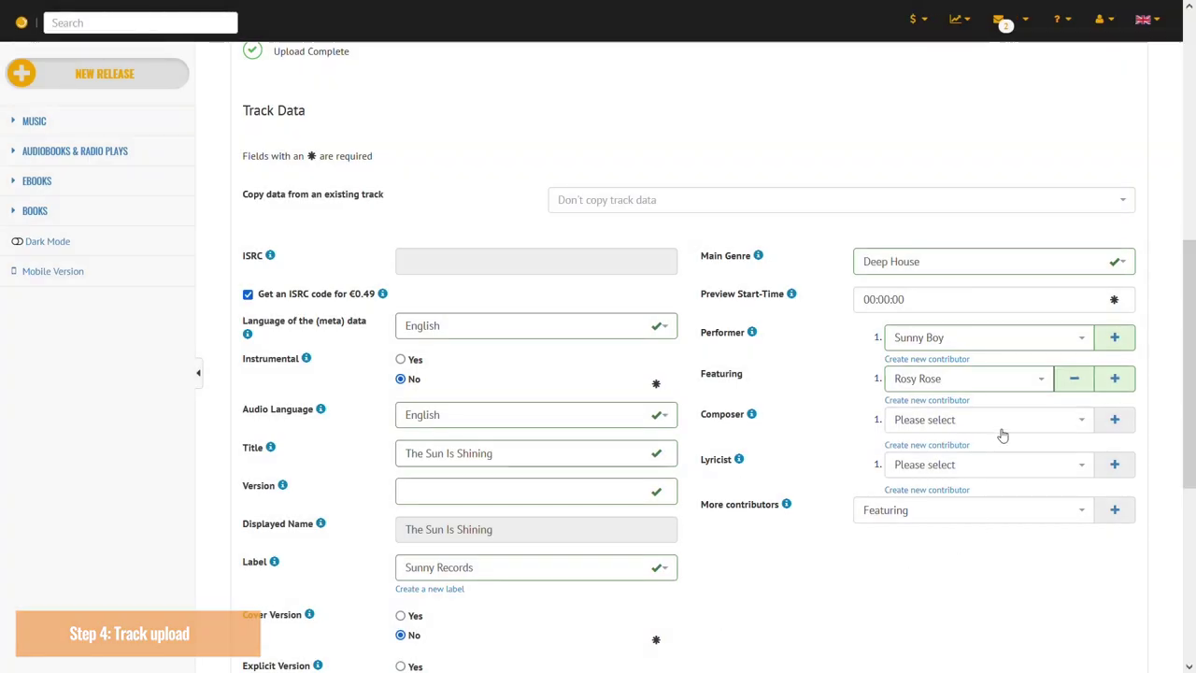
Assign Composer Example as composer and Lyricist Example as lyricist, and create the second track
{"action": "left_click", "coordinate": [1004, 421]}
{"action": "left_click", "coordinate": [962, 521]}
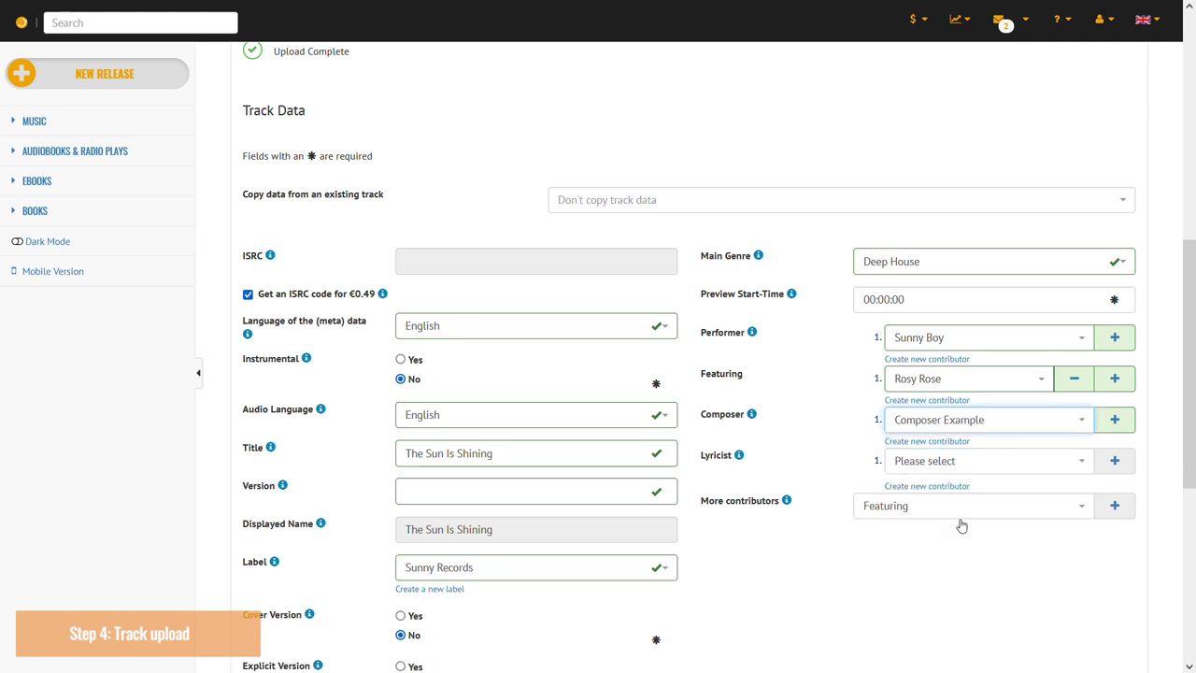
{"action": "left_click", "coordinate": [995, 458]}
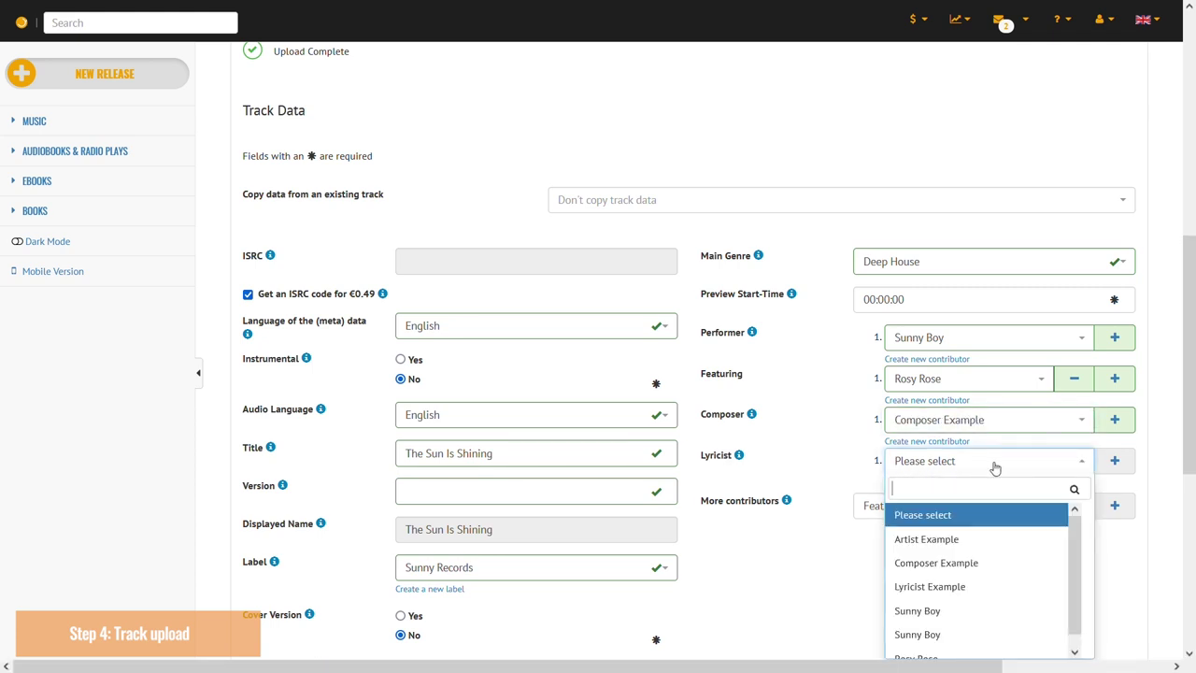
{"action": "left_click", "coordinate": [965, 585]}
{"action": "scroll", "coordinate": [965, 585], "scroll_direction": "down", "scroll_amount": 5}
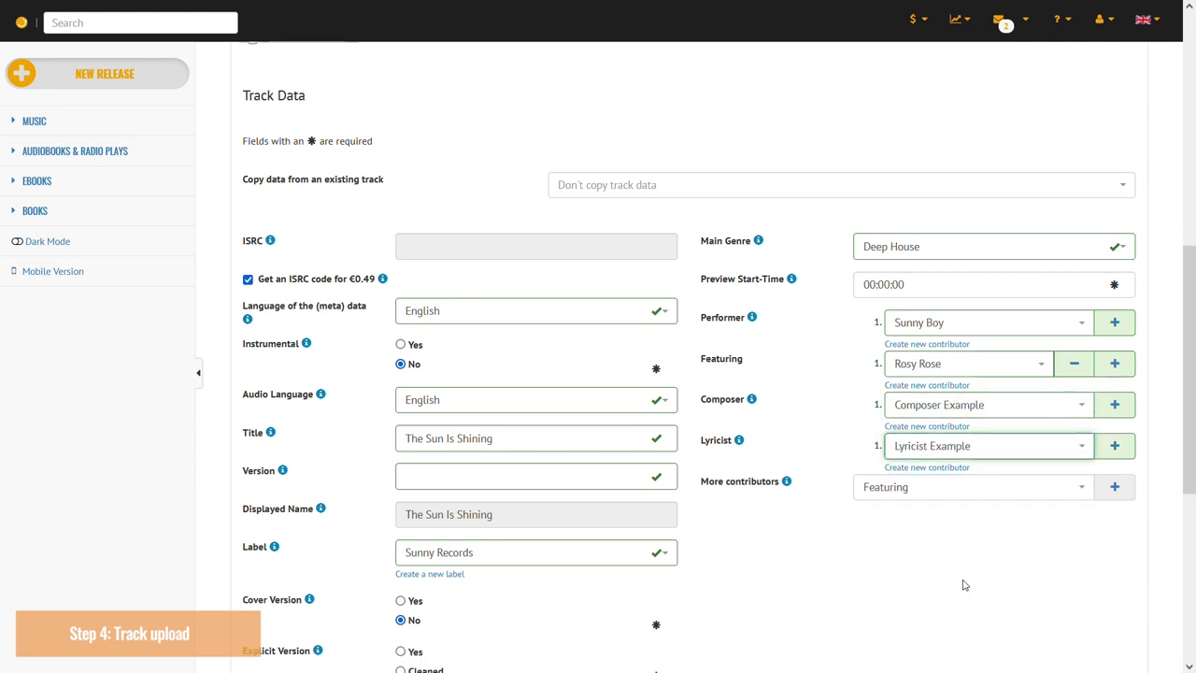
{"action": "left_click", "coordinate": [1098, 518]}
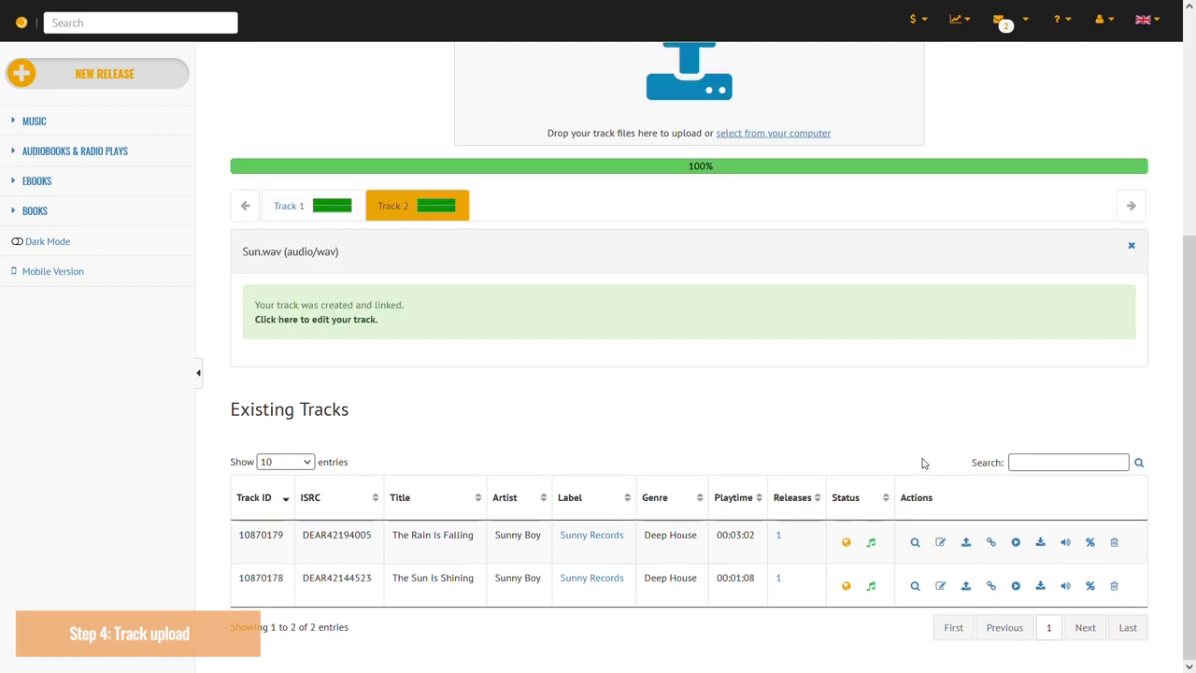
Check the list of existing tracks and proceed to the Artwork & Track Order stage
{"action": "scroll", "coordinate": [922, 463], "scroll_direction": "up", "scroll_amount": 2}
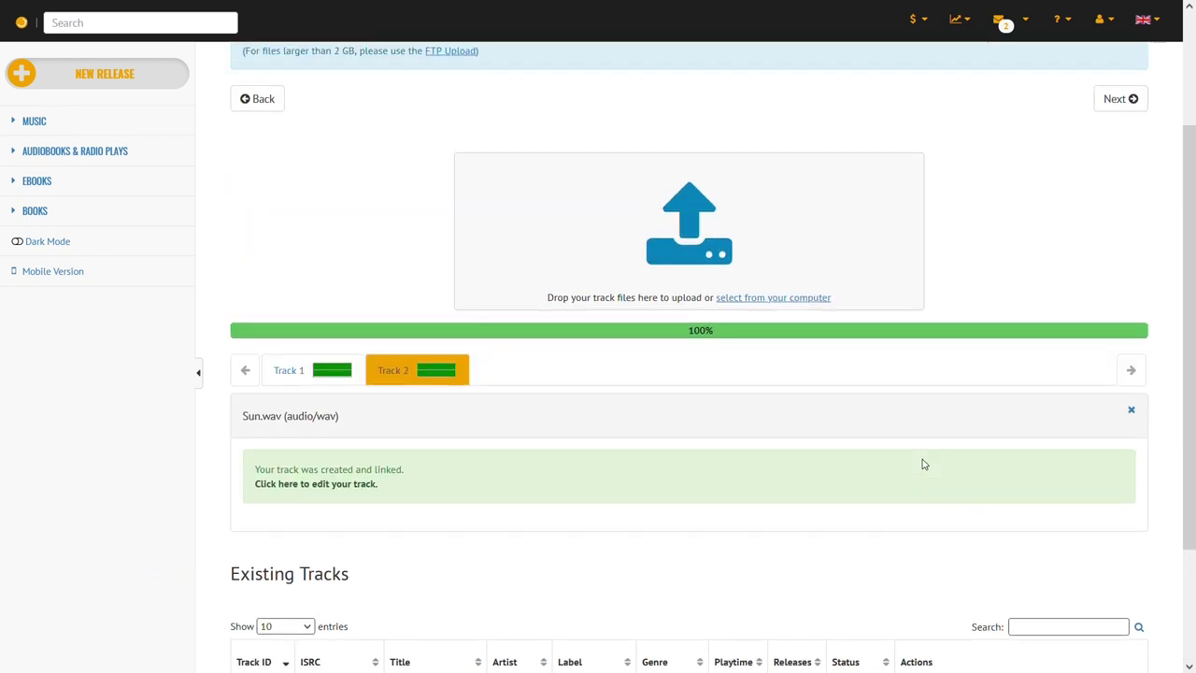
{"action": "scroll", "coordinate": [922, 463], "scroll_direction": "down", "scroll_amount": 2}
{"action": "scroll", "coordinate": [981, 388], "scroll_direction": "up", "scroll_amount": 1}
{"action": "scroll", "coordinate": [982, 389], "scroll_direction": "up", "scroll_amount": 3}
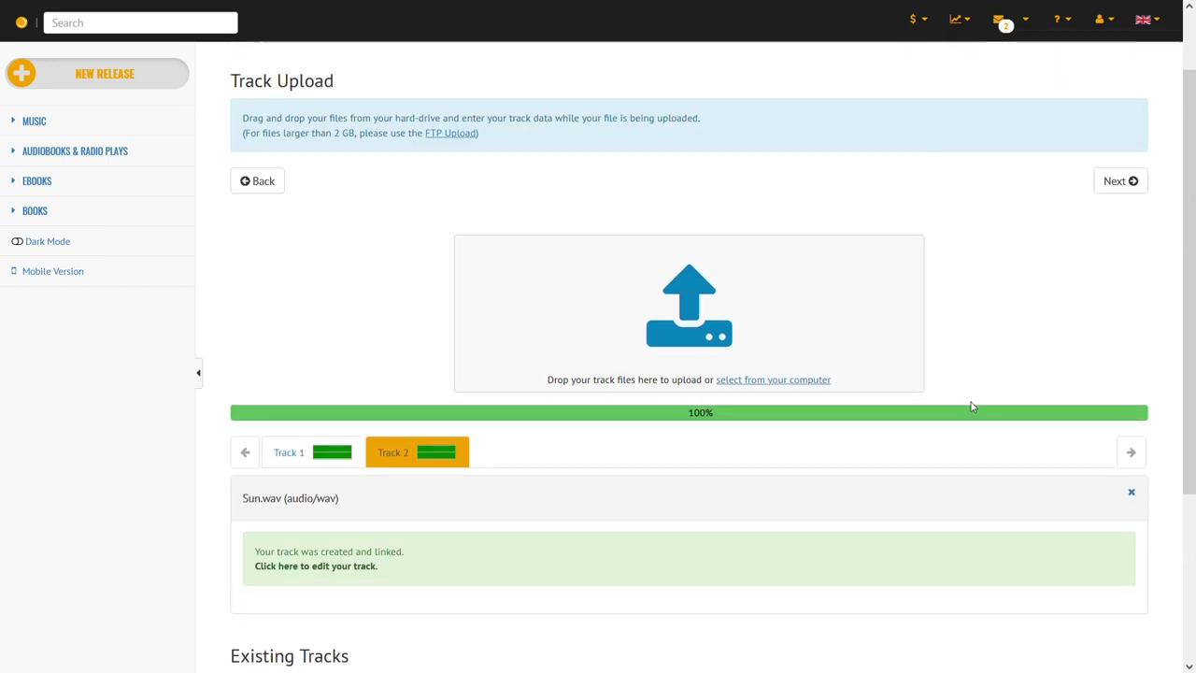
{"action": "left_click", "coordinate": [1121, 268]}
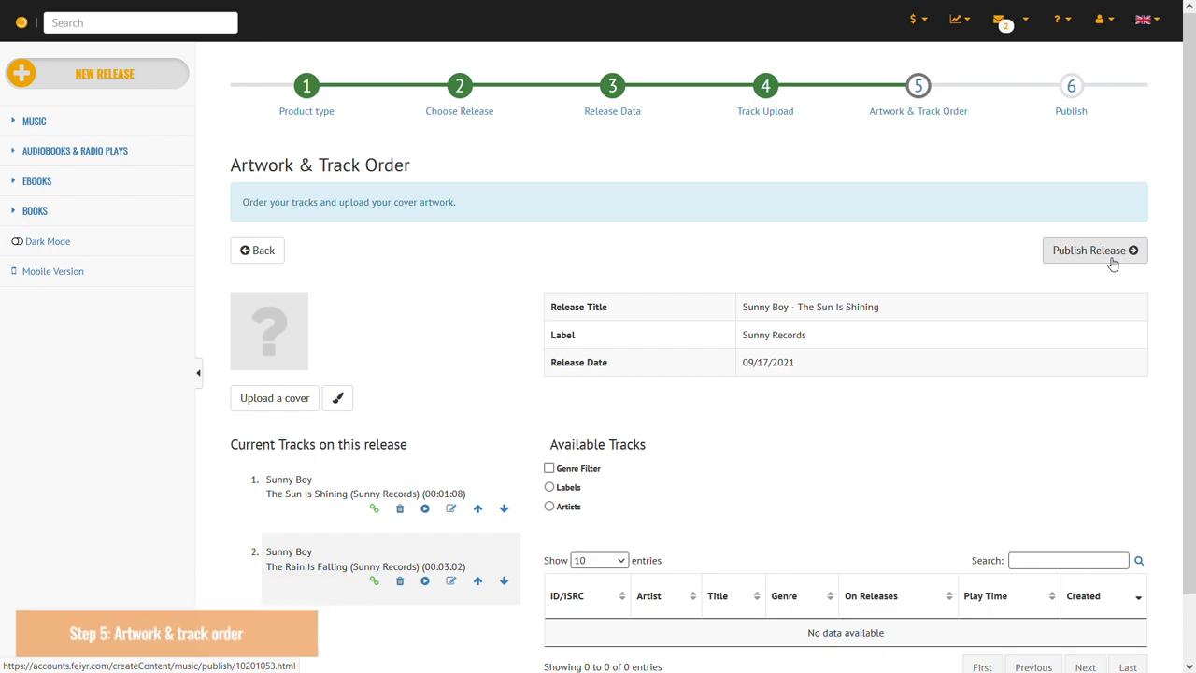
Upload the Test Example logo image as the release cover and close the upload dialog
{"action": "left_click", "coordinate": [291, 399]}
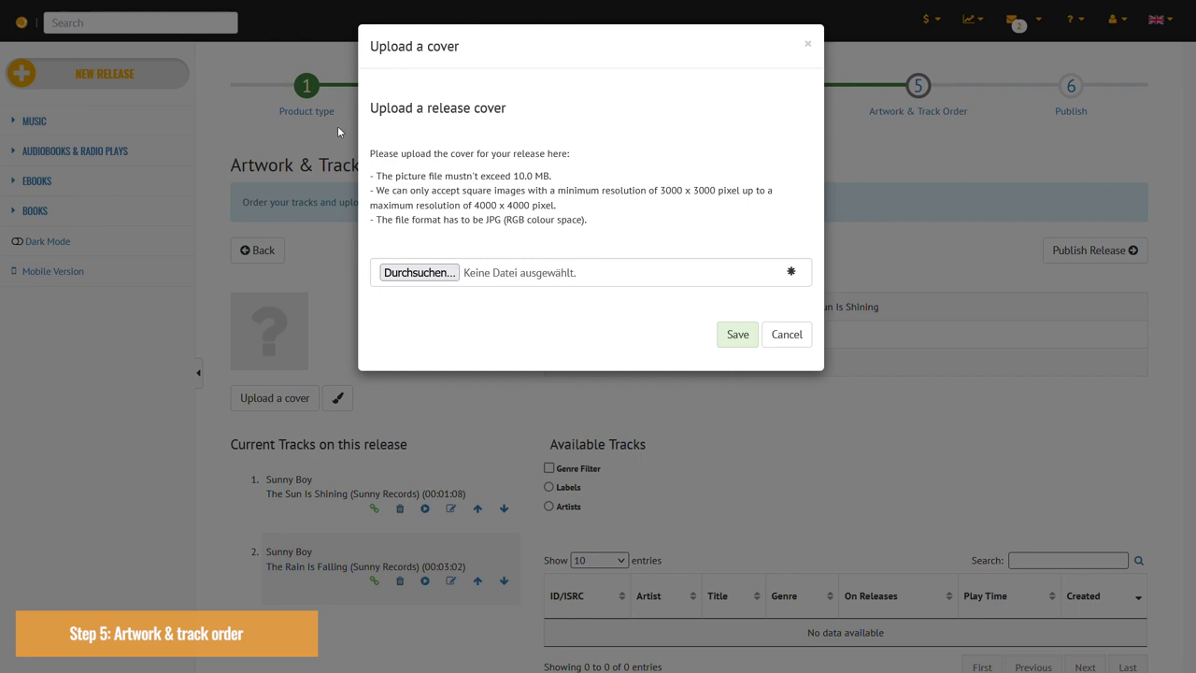
{"action": "left_click", "coordinate": [738, 335]}
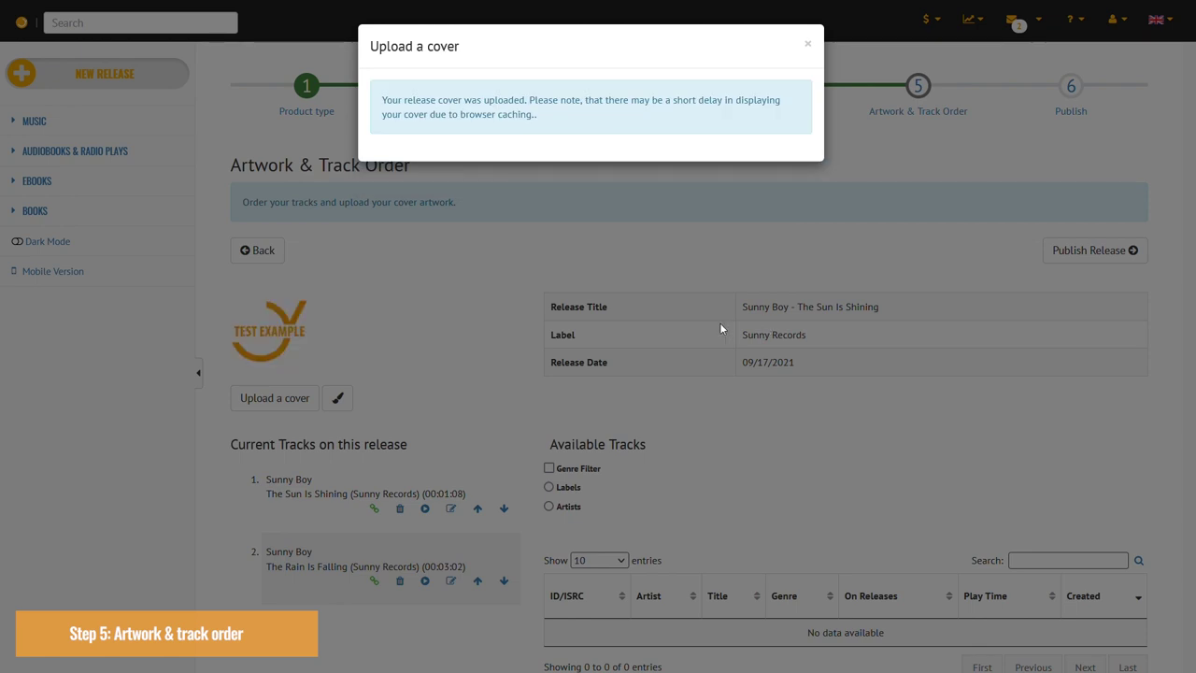
{"action": "left_click", "coordinate": [807, 43]}
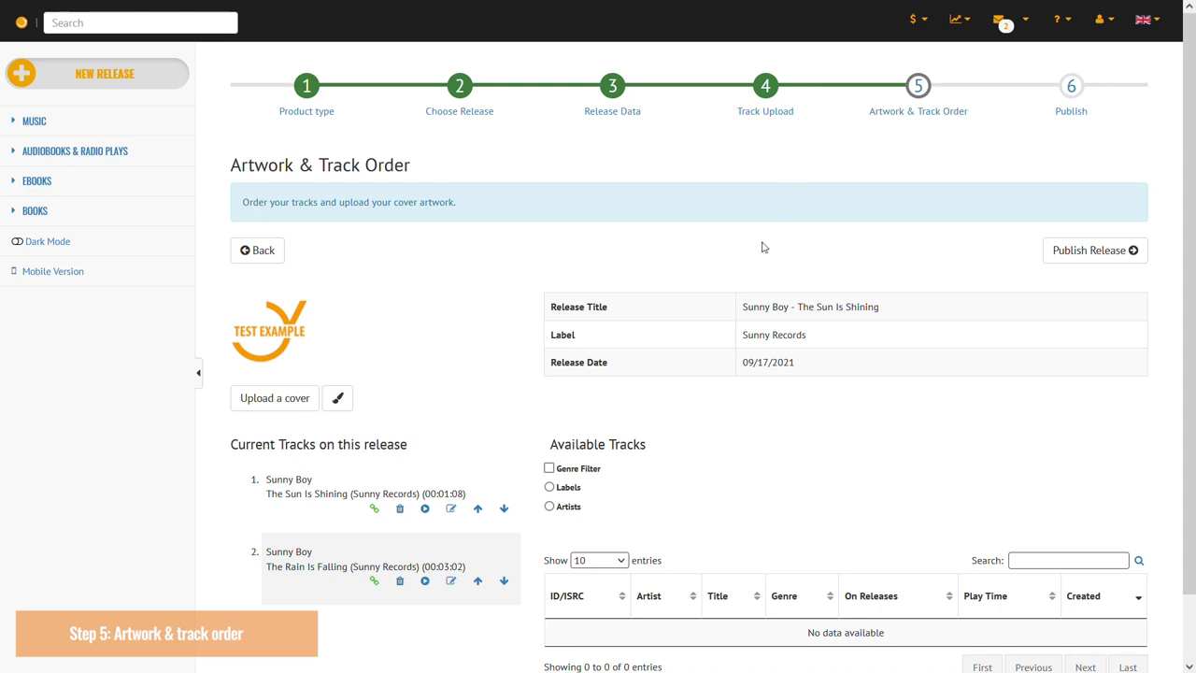
Move The Rain Is Falling to the first position in the release's track order
{"action": "scroll", "coordinate": [758, 258], "scroll_direction": "down", "scroll_amount": 1}
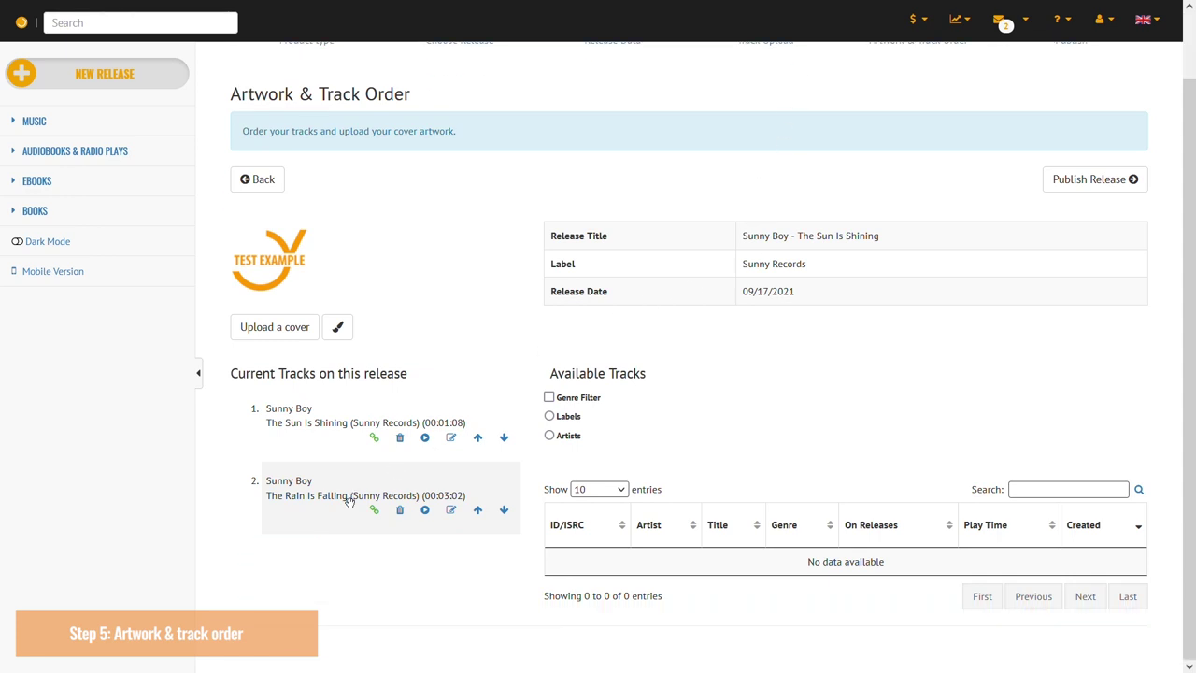
{"action": "left_click_drag", "start_coordinate": [343, 510], "coordinate": [347, 414]}
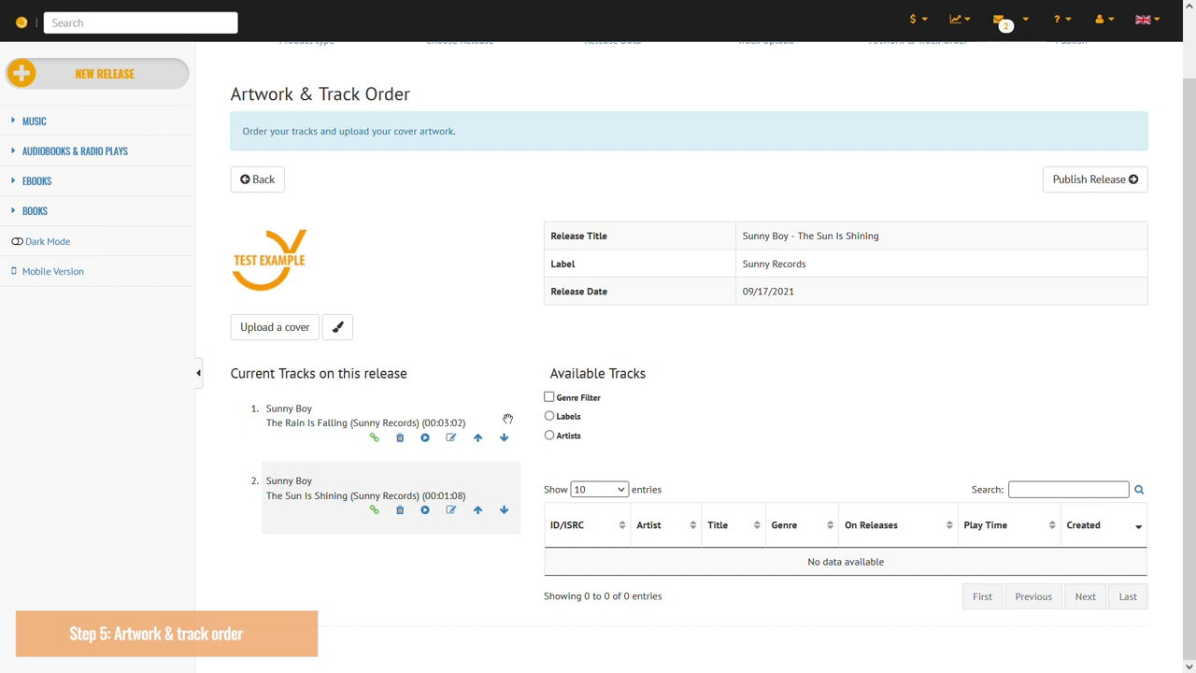
{"action": "scroll", "coordinate": [934, 425], "scroll_direction": "up", "scroll_amount": 1}
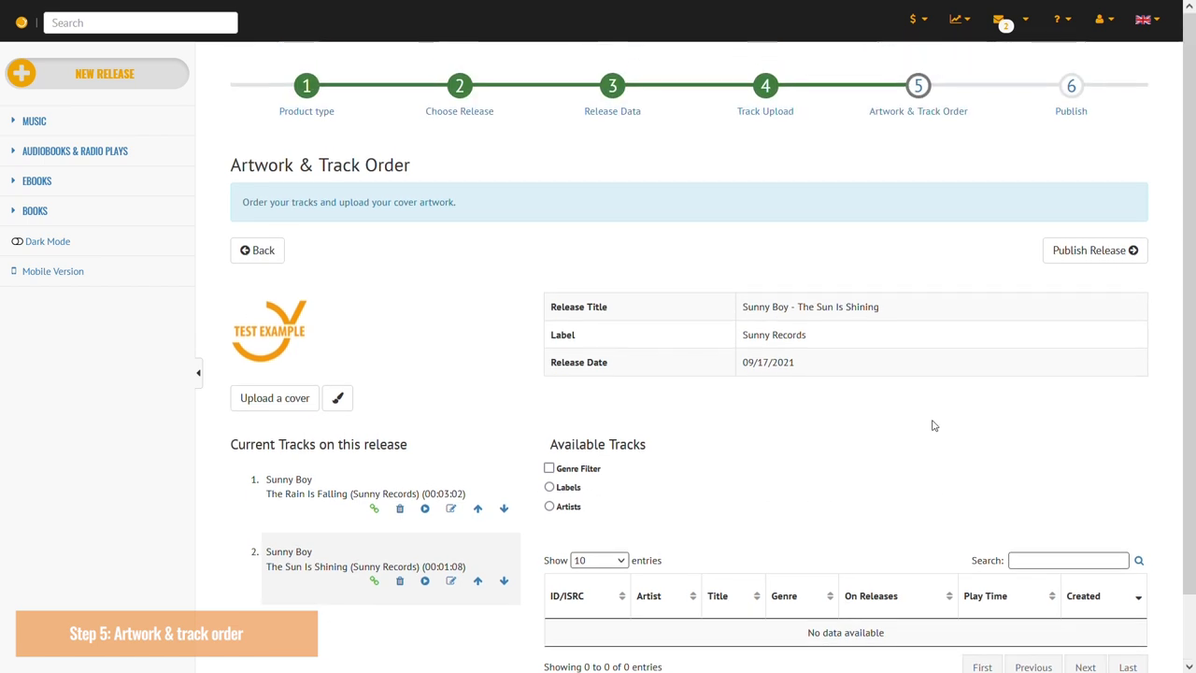
Proceed to the Publish stage and review the release summary, track list and full list of distribution partners
{"action": "left_click", "coordinate": [1095, 251]}
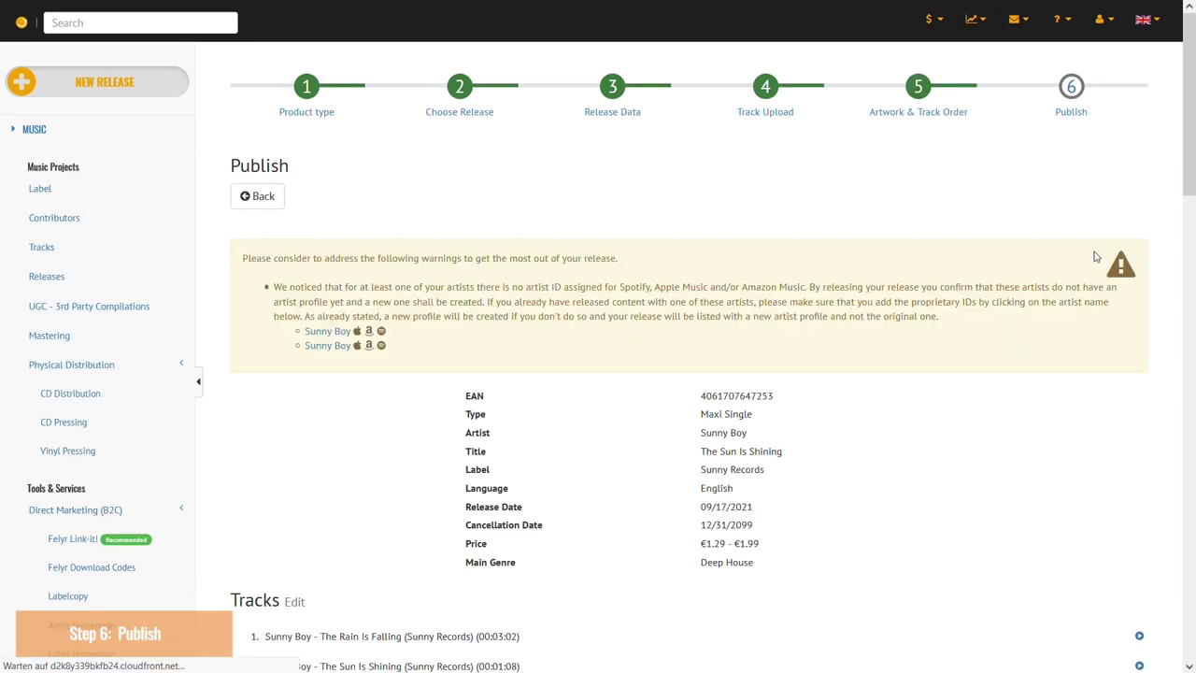
{"action": "scroll", "coordinate": [986, 441], "scroll_direction": "down", "scroll_amount": 5}
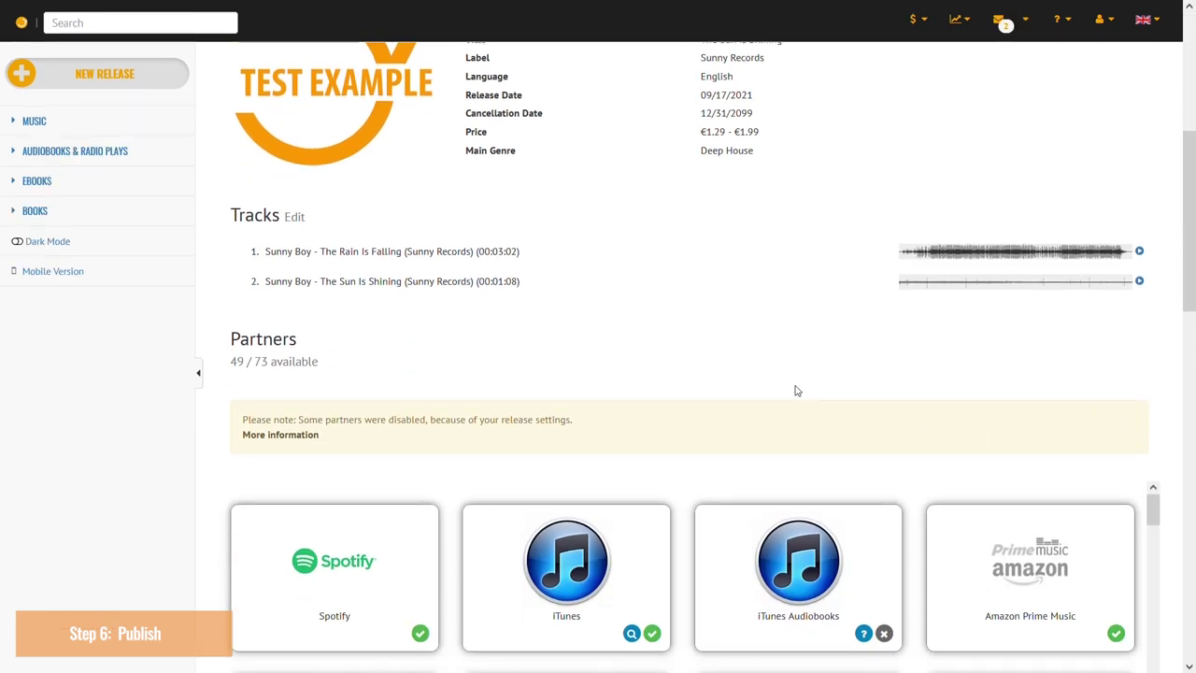
{"action": "scroll", "coordinate": [796, 390], "scroll_direction": "up", "scroll_amount": 2}
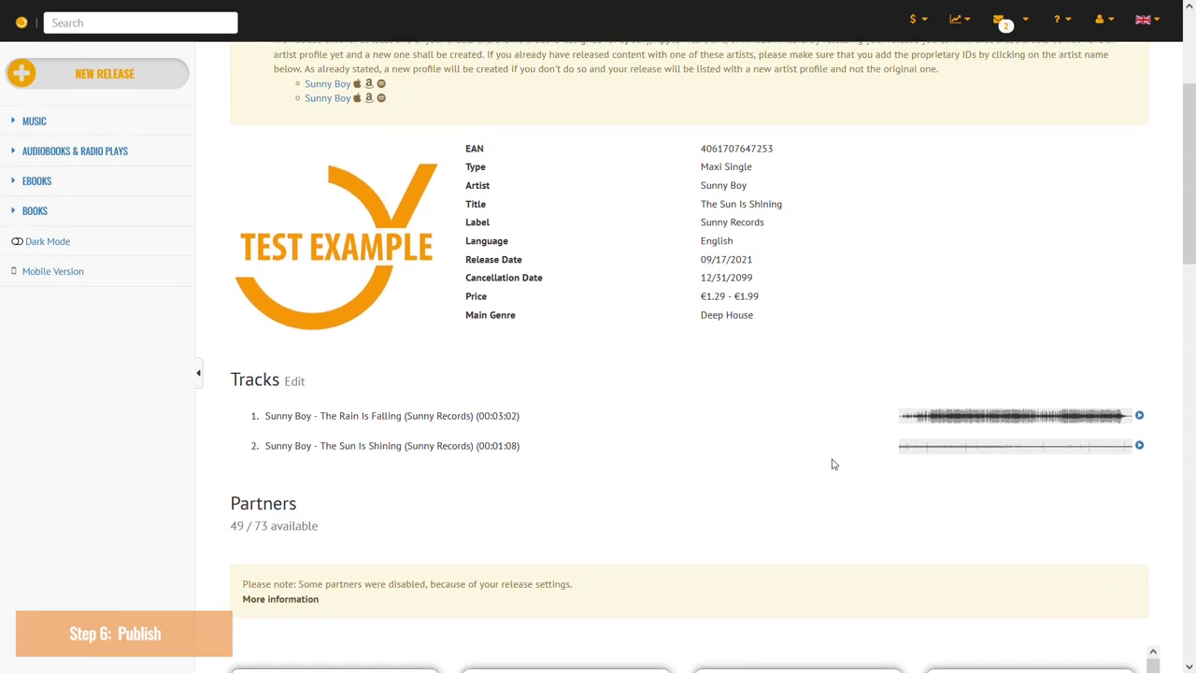
{"action": "scroll", "coordinate": [834, 458], "scroll_direction": "down", "scroll_amount": 4}
{"action": "scroll", "coordinate": [714, 303], "scroll_direction": "down", "scroll_amount": 2}
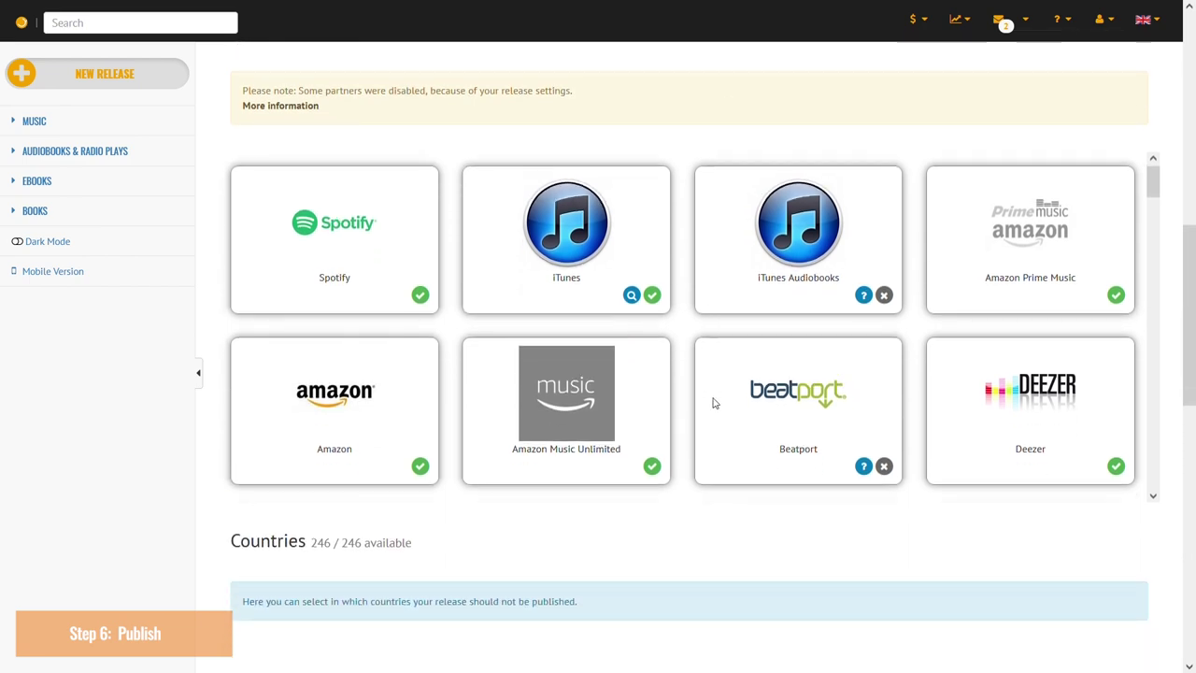
{"action": "scroll", "coordinate": [713, 403], "scroll_direction": "down", "scroll_amount": 10}
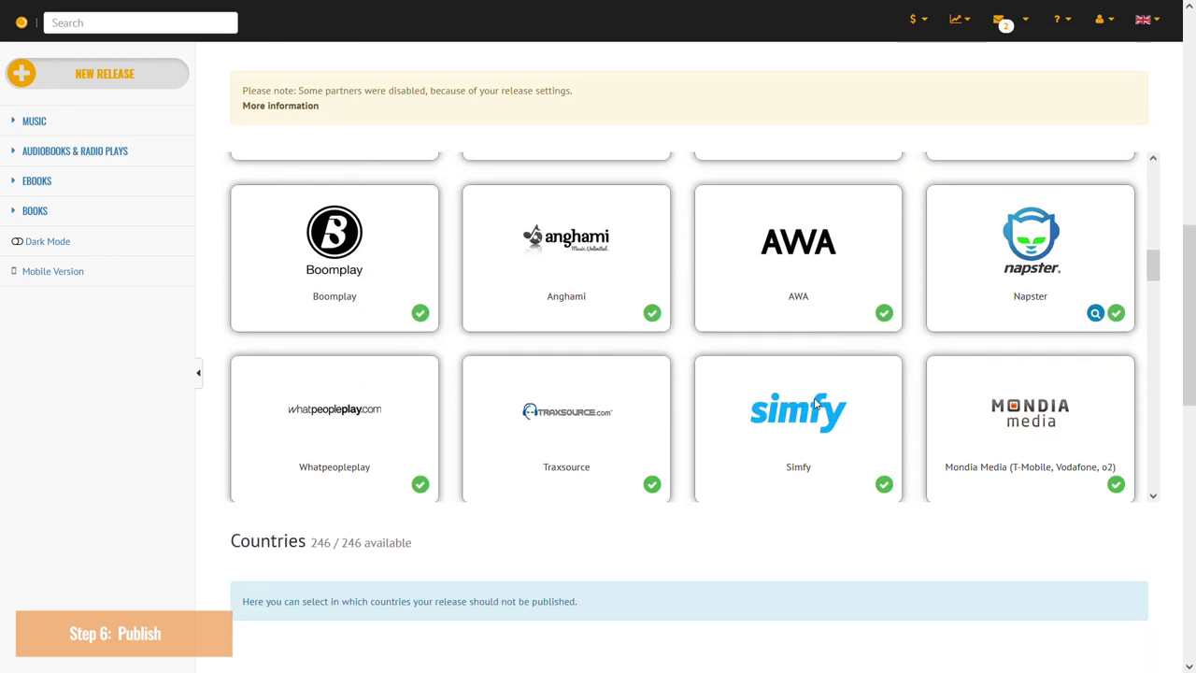
{"action": "scroll", "coordinate": [815, 402], "scroll_direction": "down", "scroll_amount": 10}
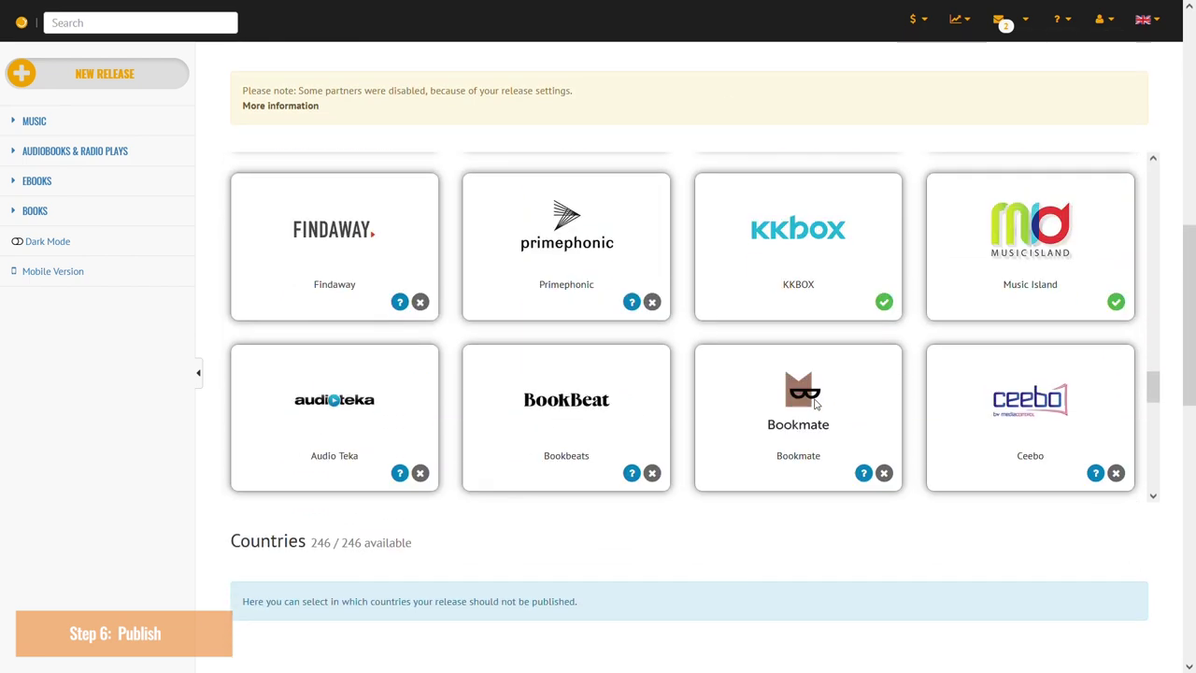
{"action": "scroll", "coordinate": [815, 402], "scroll_direction": "down", "scroll_amount": 8}
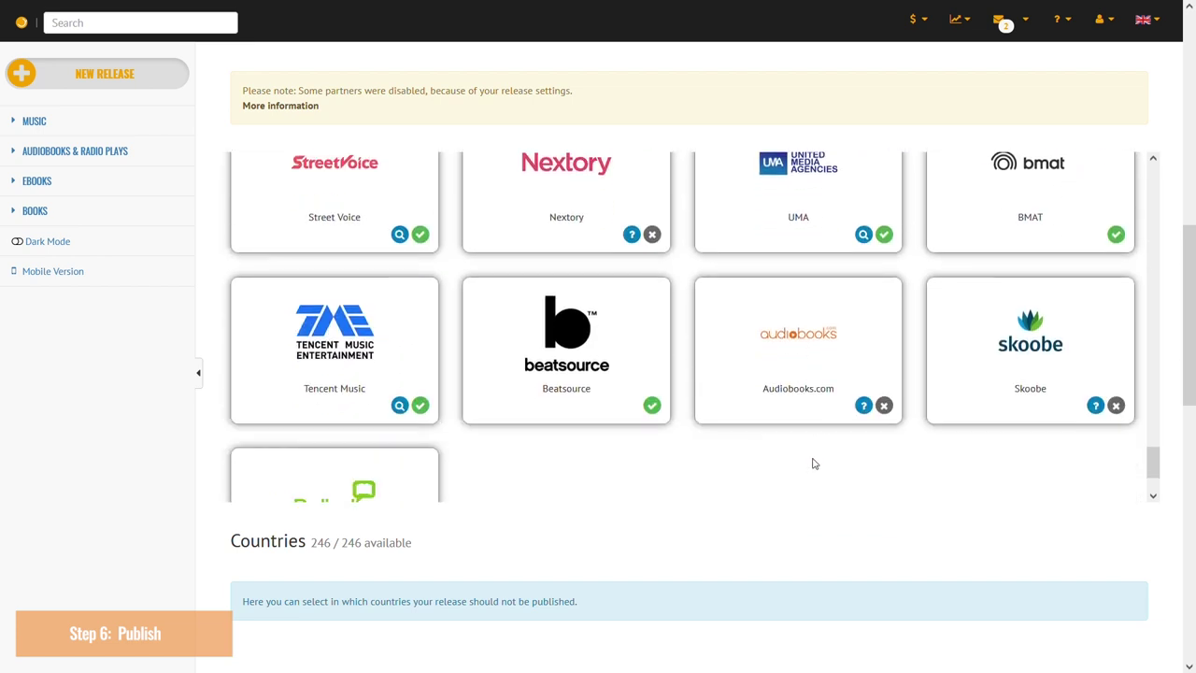
{"action": "scroll", "coordinate": [812, 464], "scroll_direction": "down", "scroll_amount": 5}
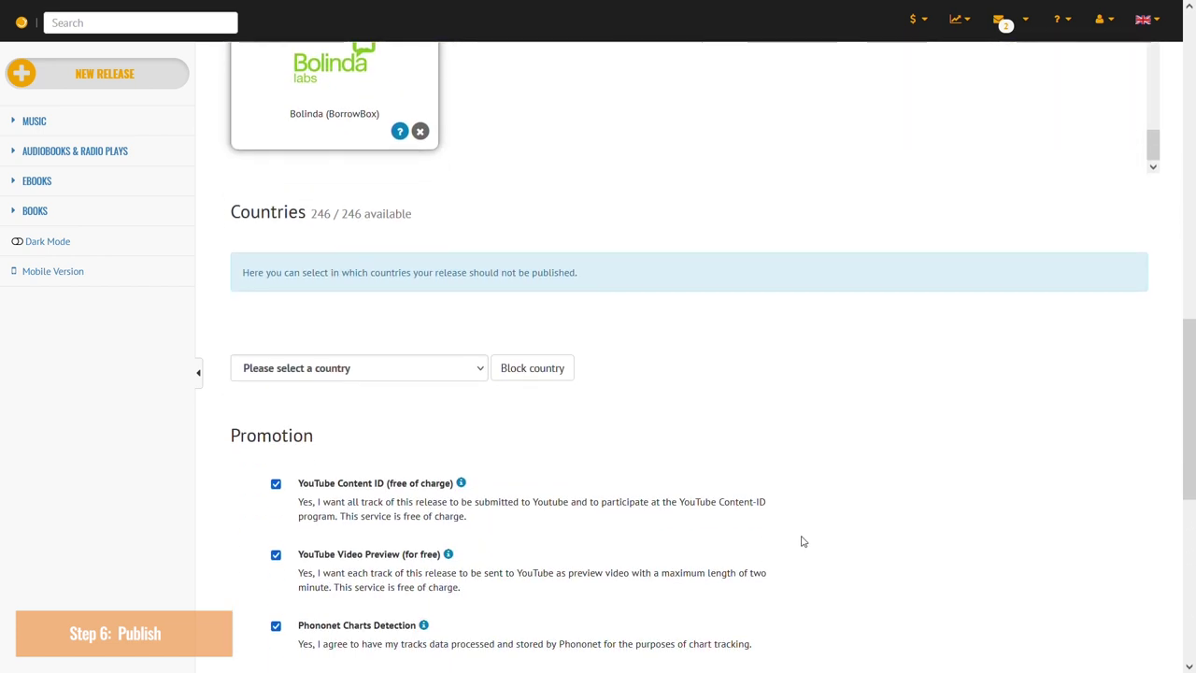
Accept the license agreement, then publish the release and confirm the publication
{"action": "scroll", "coordinate": [802, 541], "scroll_direction": "down", "scroll_amount": 4}
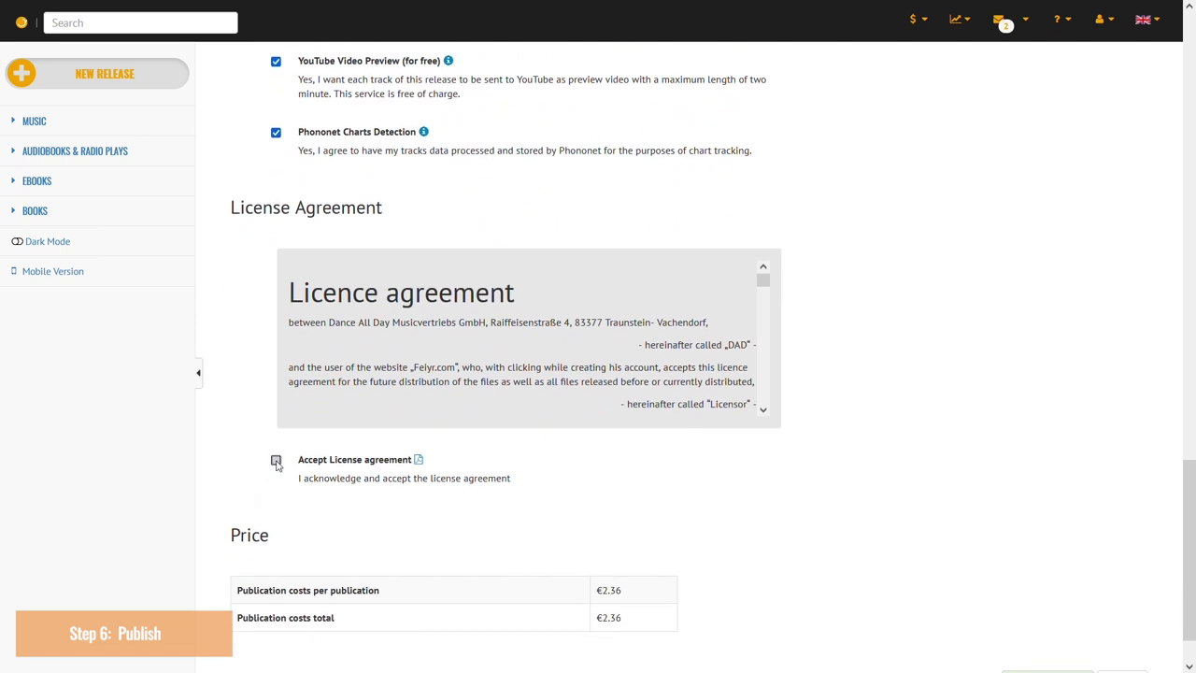
{"action": "scroll", "coordinate": [1134, 470], "scroll_direction": "down", "scroll_amount": 1}
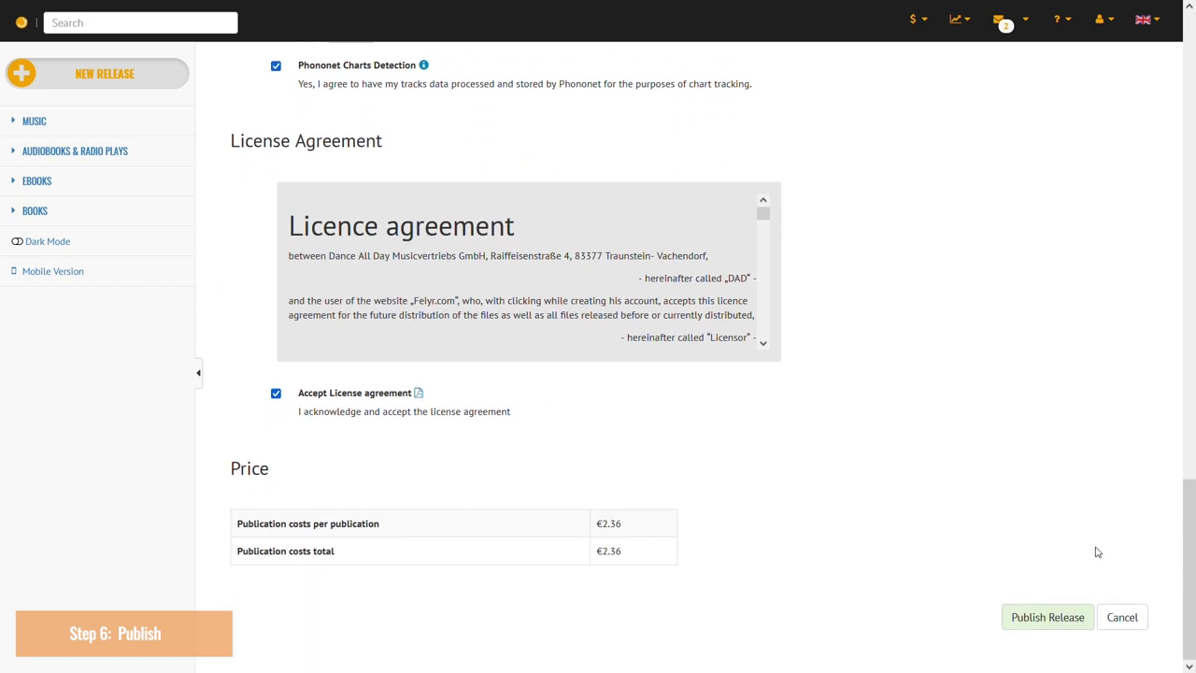
{"action": "left_click", "coordinate": [1052, 615]}
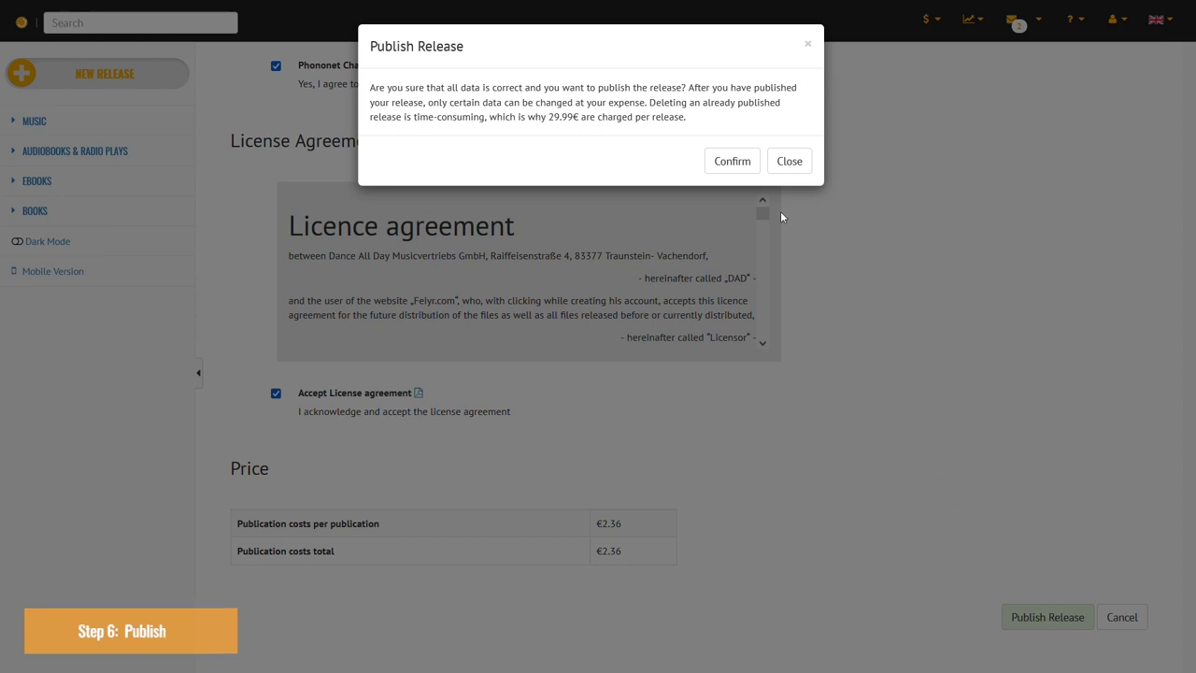
{"action": "left_click", "coordinate": [733, 163]}
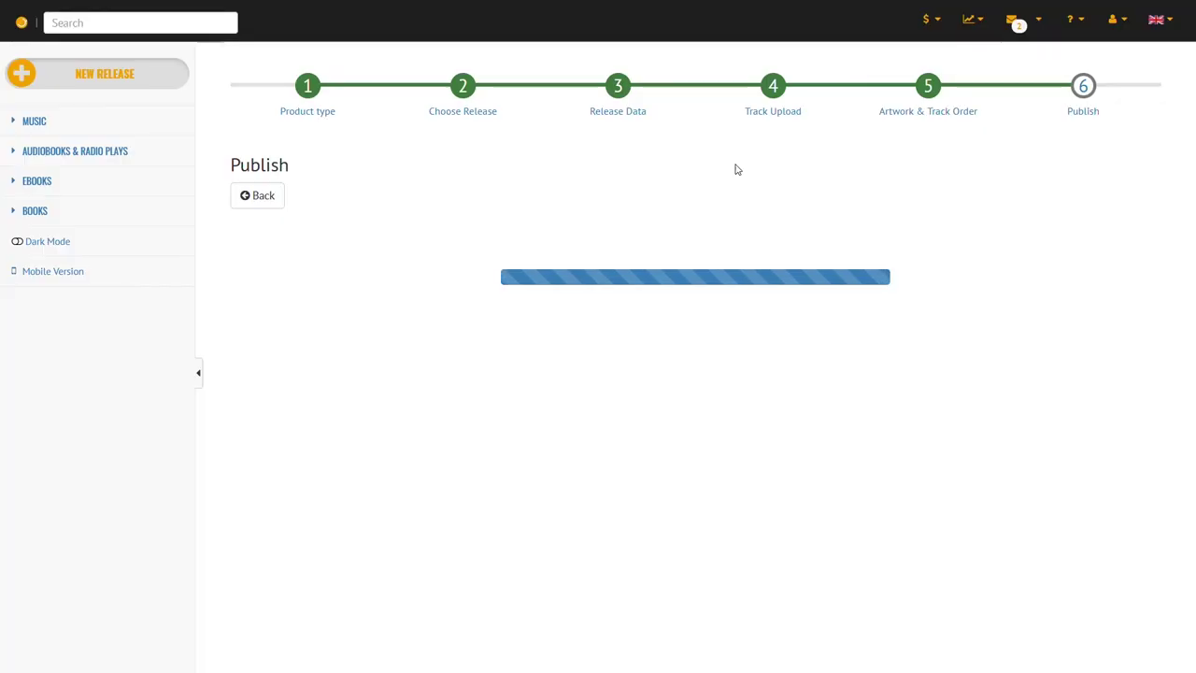